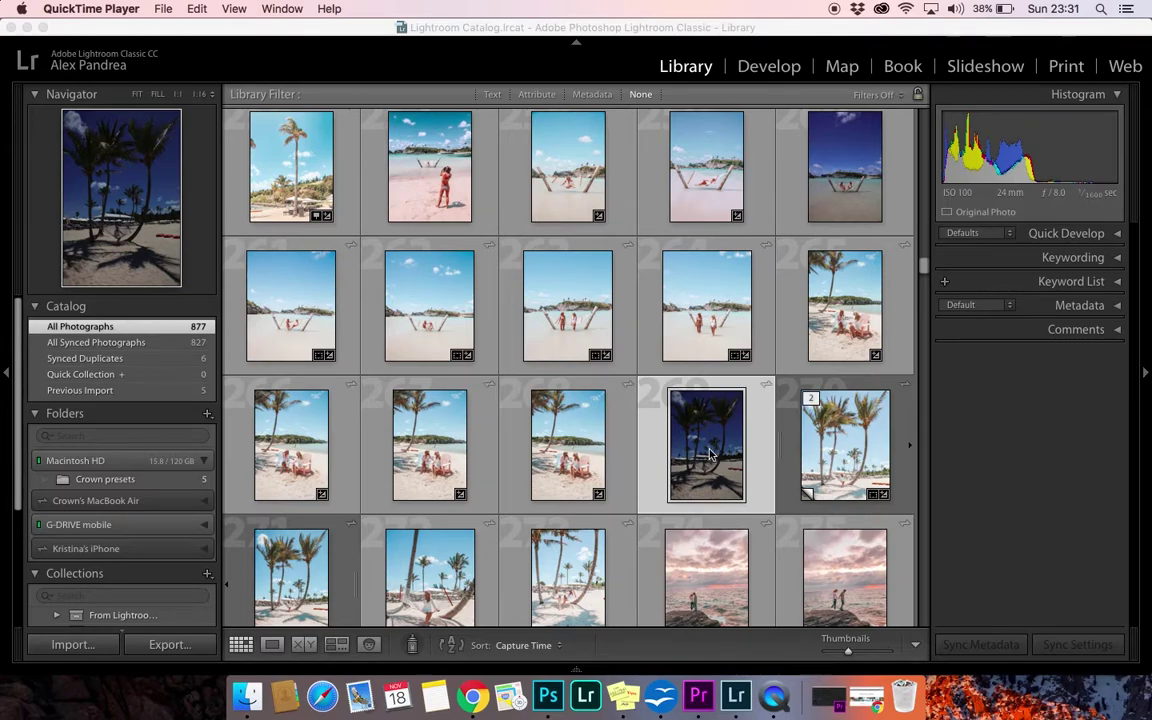
# - Open the dark palm-and-hammock beach photo from the Library grid in single-image Loupe view
pyautogui.moveTo(224, 660)
pyautogui.doubleClick(711, 453)
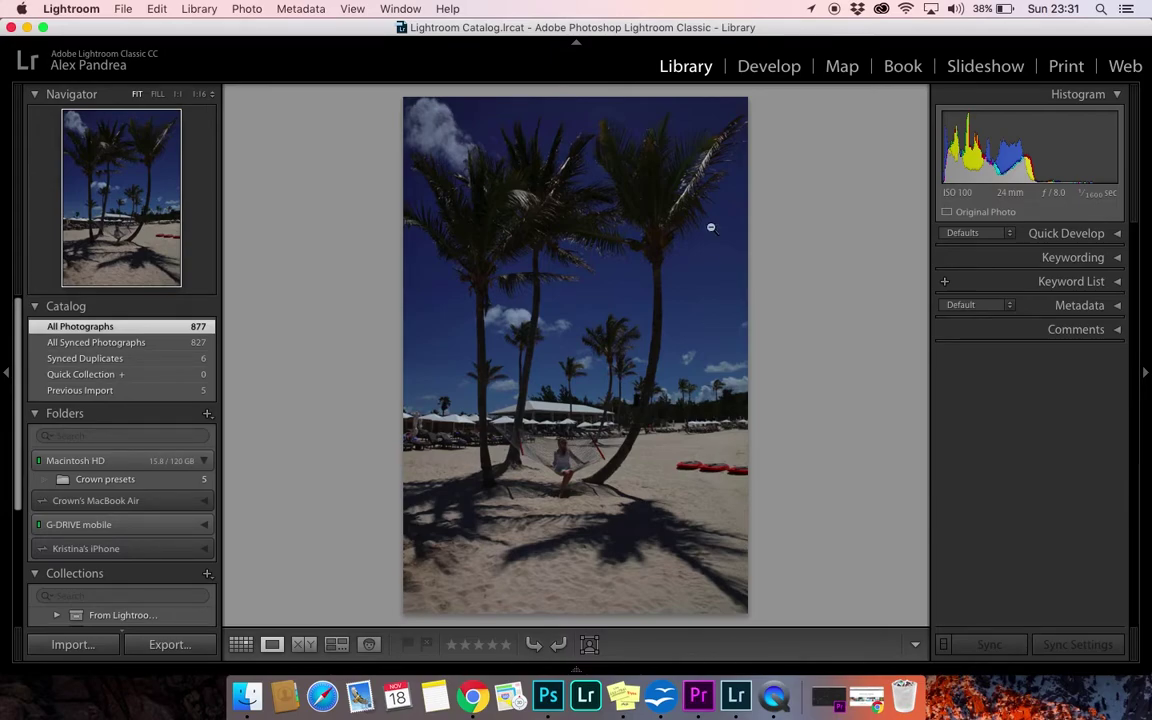
# - Switch the beach photo to the Develop module, with the Basic panel's sliders all at zero
pyautogui.click(762, 74)
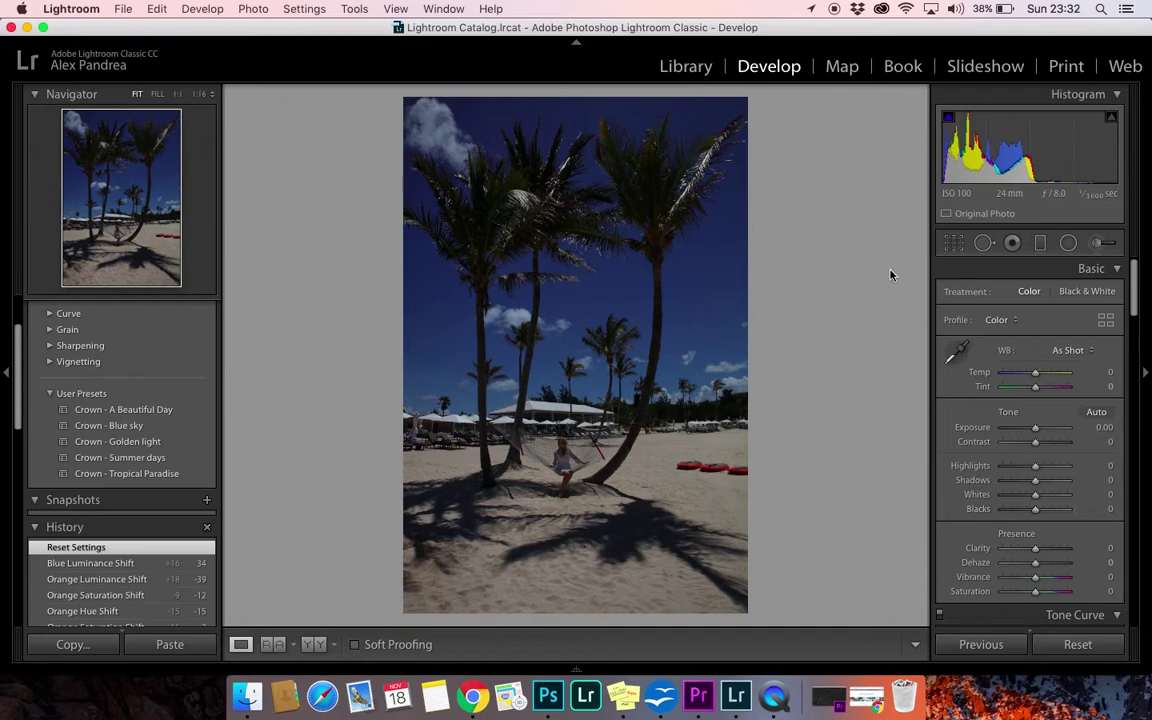
pyautogui.scroll(-1, 1010, 420)
pyautogui.scroll(1, 1010, 420)
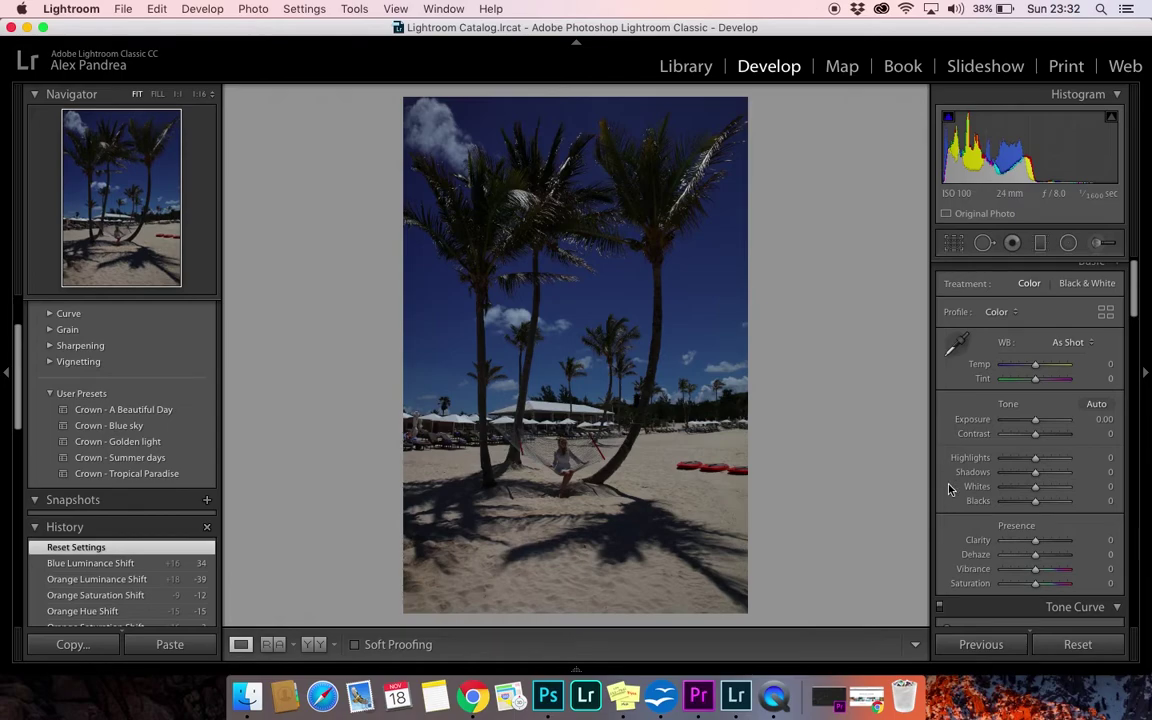
pyautogui.scroll(1, 1092, 309)
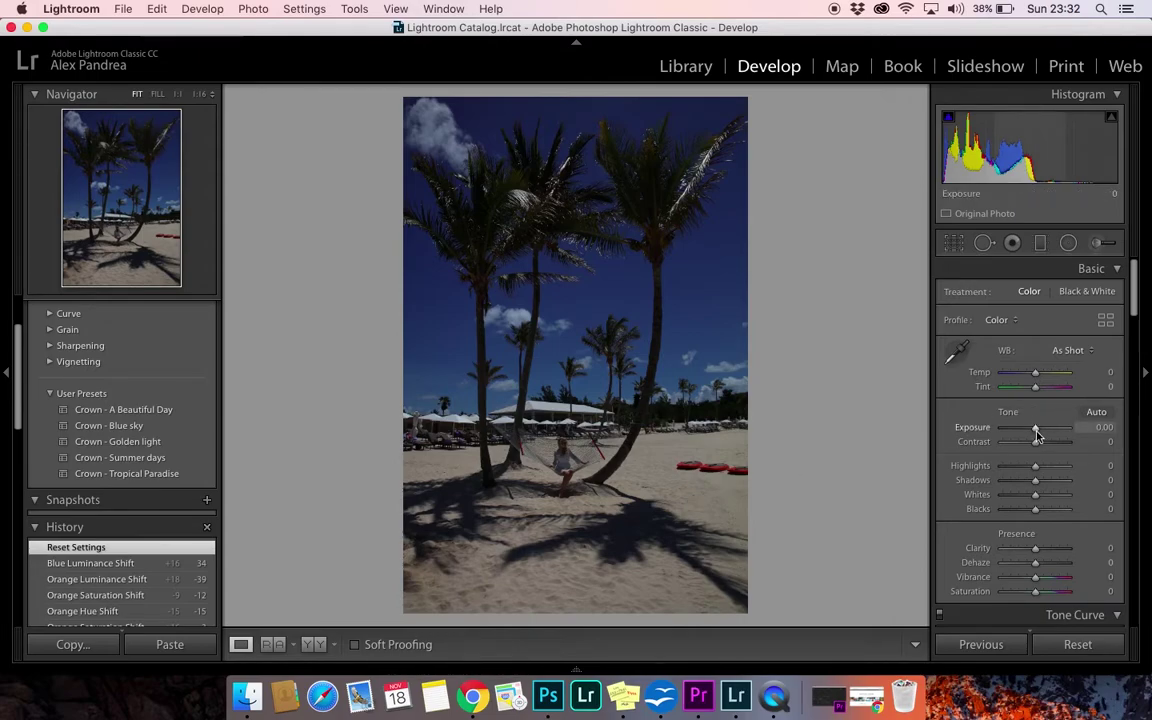
# - Raise Exposure to +2.00 and set Contrast to -4 in the Basic panel
pyautogui.moveTo(1037, 435); pyautogui.dragTo(1049, 433)
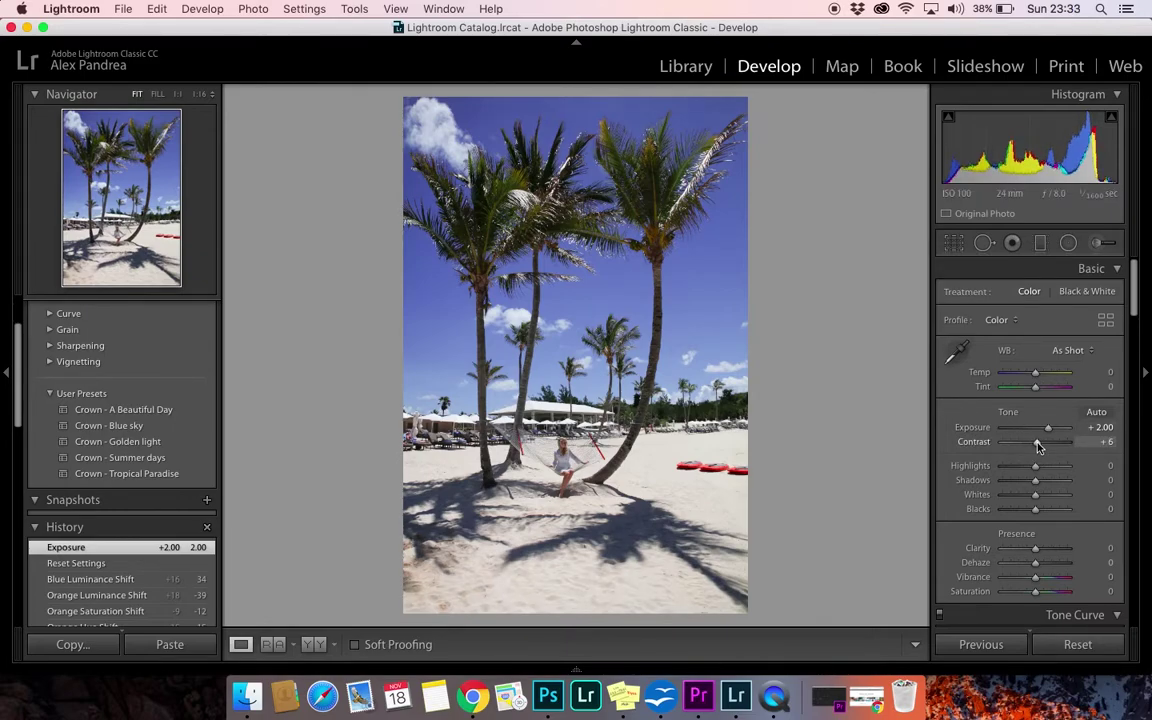
pyautogui.moveTo(1036, 446)
pyautogui.mouseDown()
pyautogui.moveTo(1059, 450)
pyautogui.moveTo(1035, 448)
pyautogui.mouseUp()
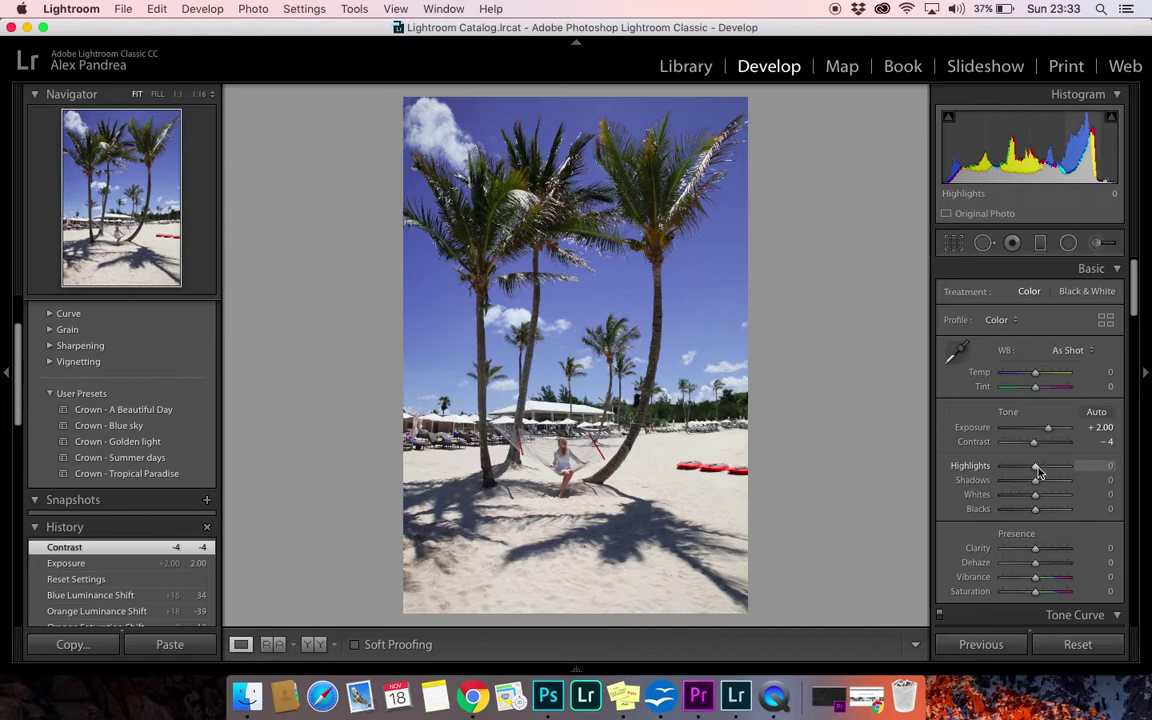
# - Settle Highlights at -71 and Shadows at +73, checking the palm fronds zoomed to 1:4
pyautogui.moveTo(1038, 472); pyautogui.dragTo(1078, 484)
pyautogui.click(738, 213)
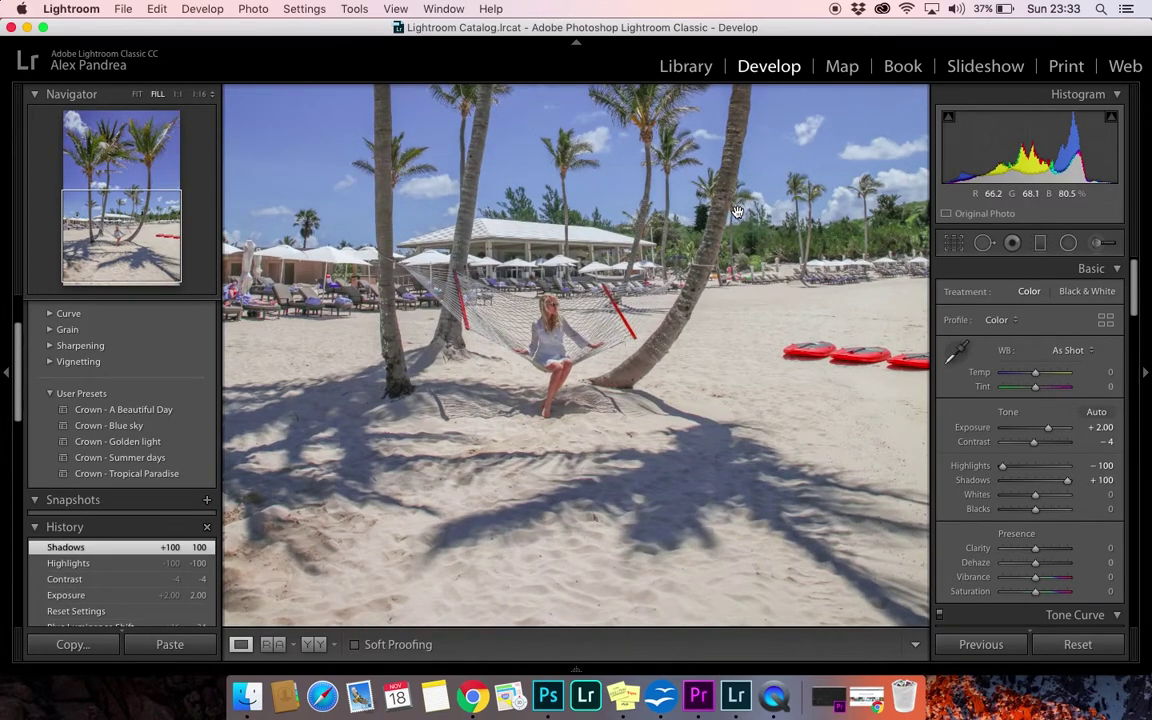
pyautogui.scroll(10, 738, 213)
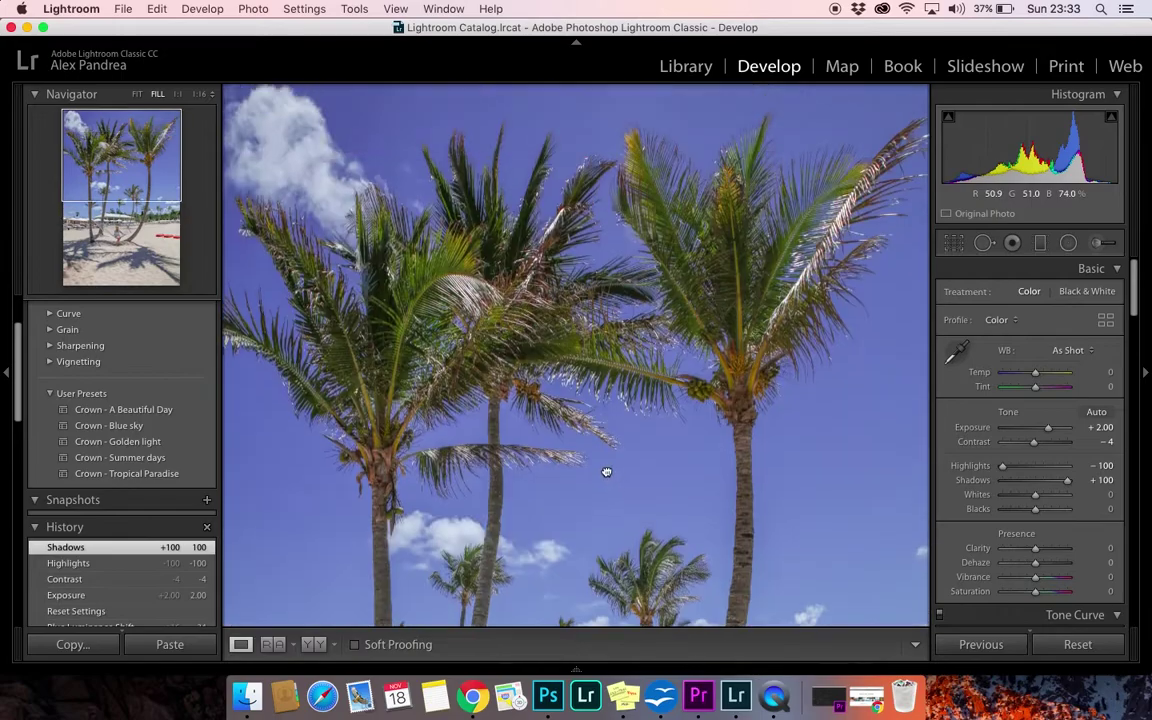
pyautogui.press('super+minus')
pyautogui.press('super+equal')
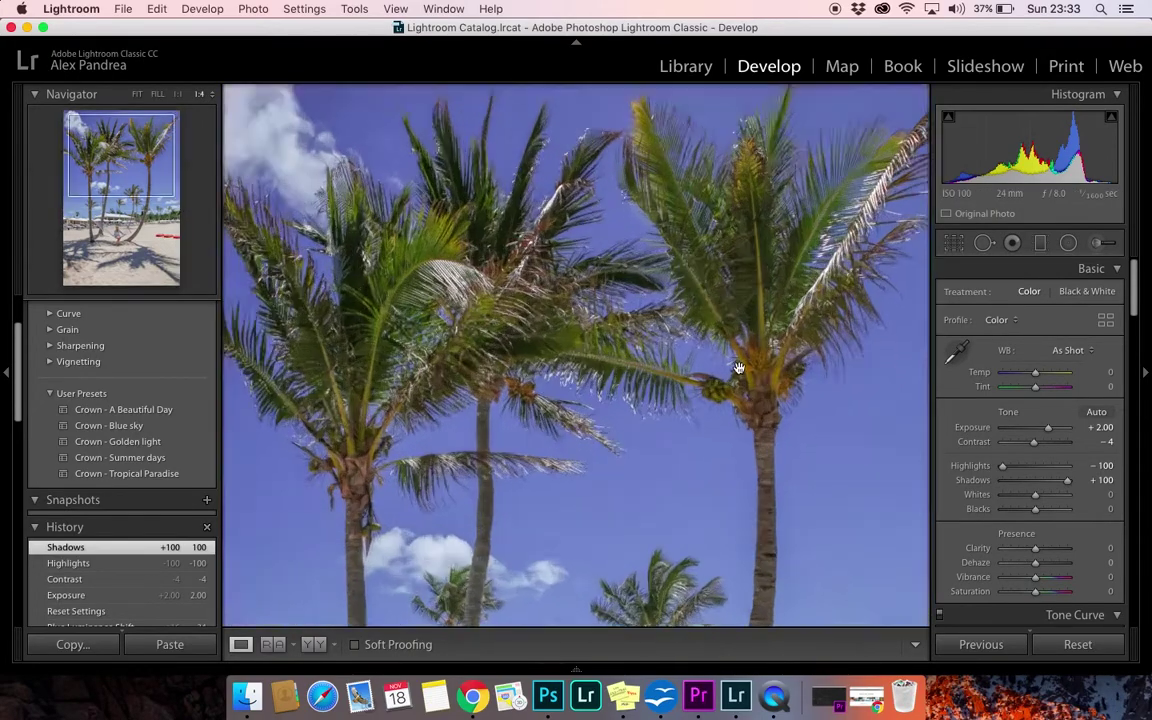
pyautogui.press('super+equal')
pyautogui.moveTo(787, 217); pyautogui.dragTo(652, 352)
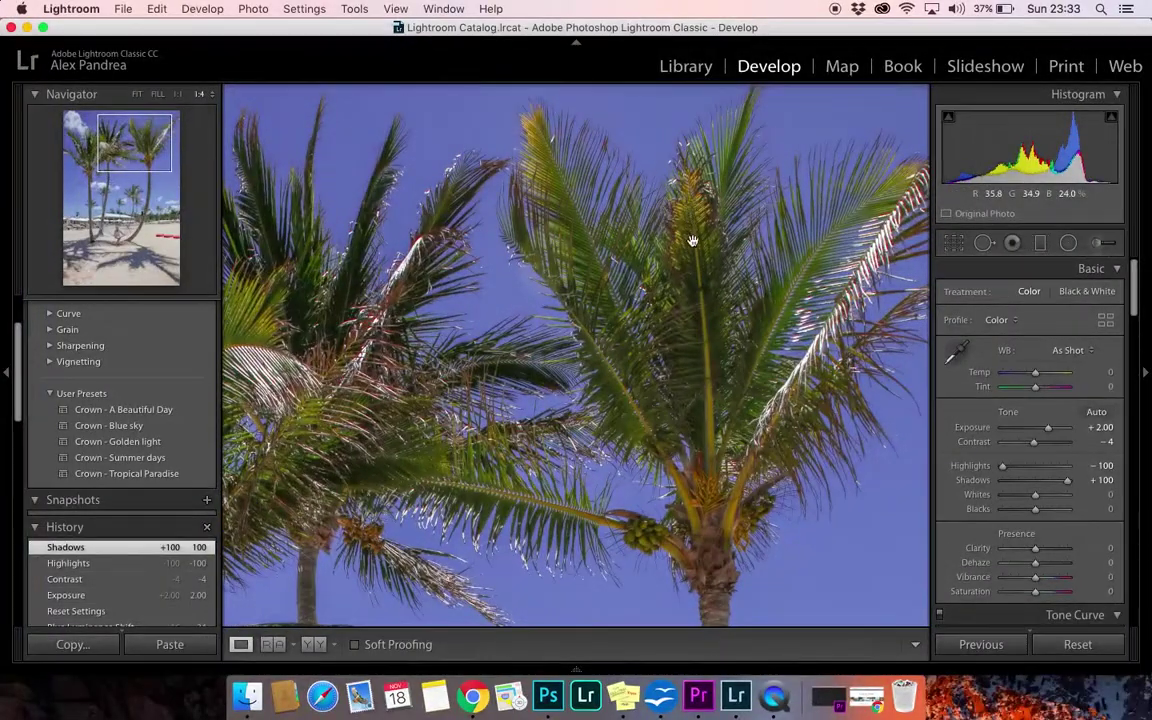
pyautogui.press('super+minus')
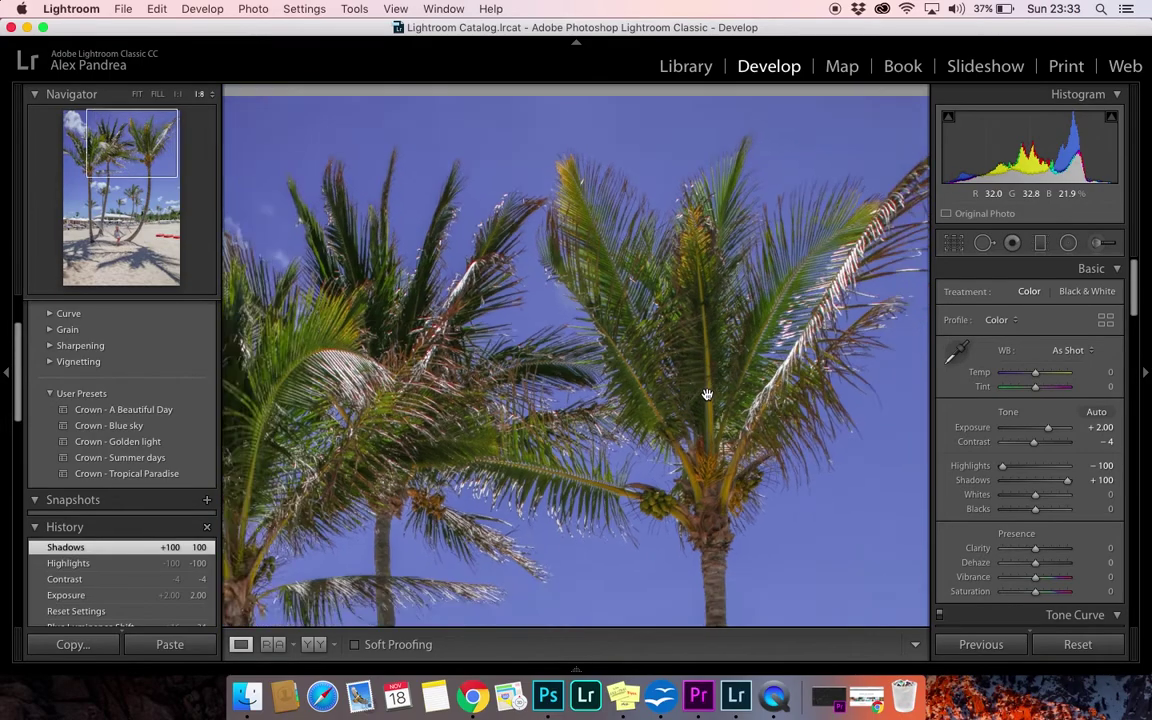
pyautogui.press('super+minus')
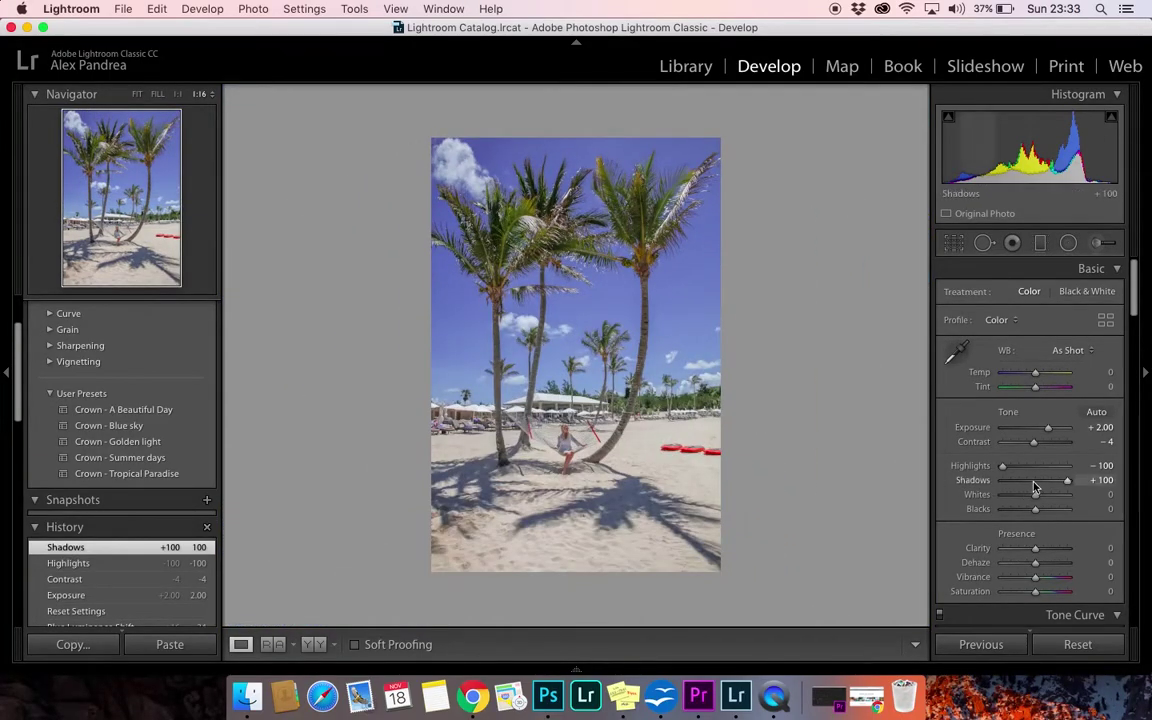
pyautogui.moveTo(1067, 480); pyautogui.dragTo(1013, 472)
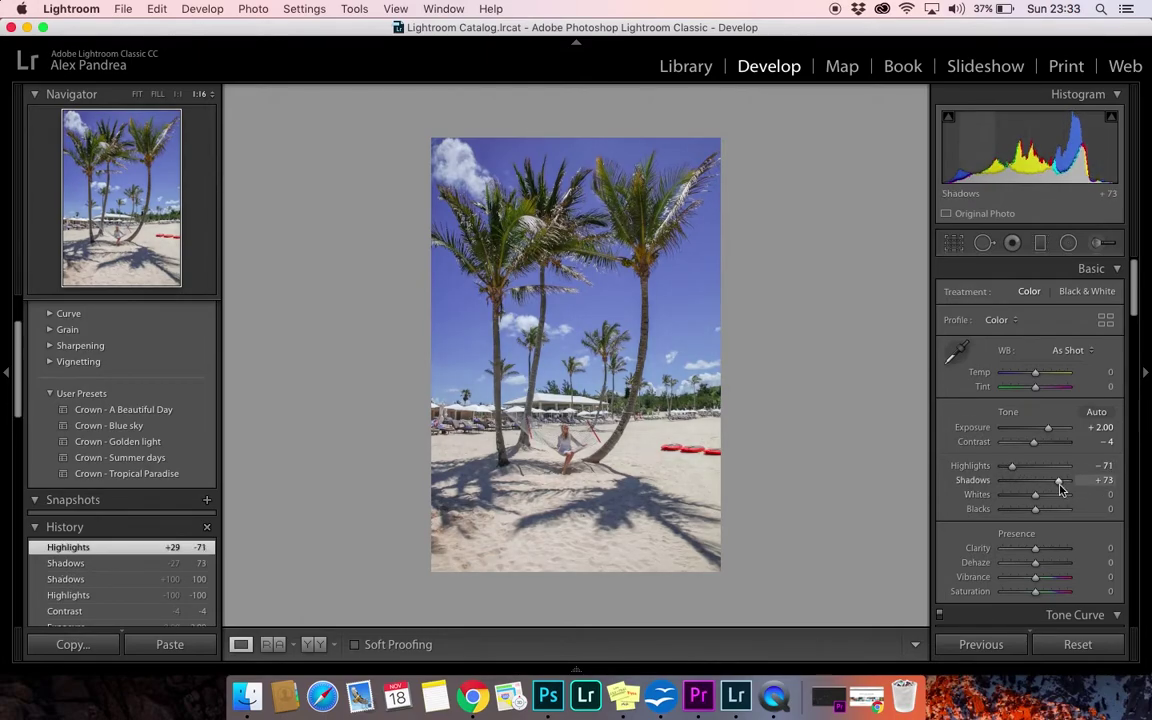
# - Raise Shadows to +98 and Whites to +52, inspect the hammock close up, and leave Blacks at 0
pyautogui.moveTo(1060, 484); pyautogui.dragTo(1067, 481)
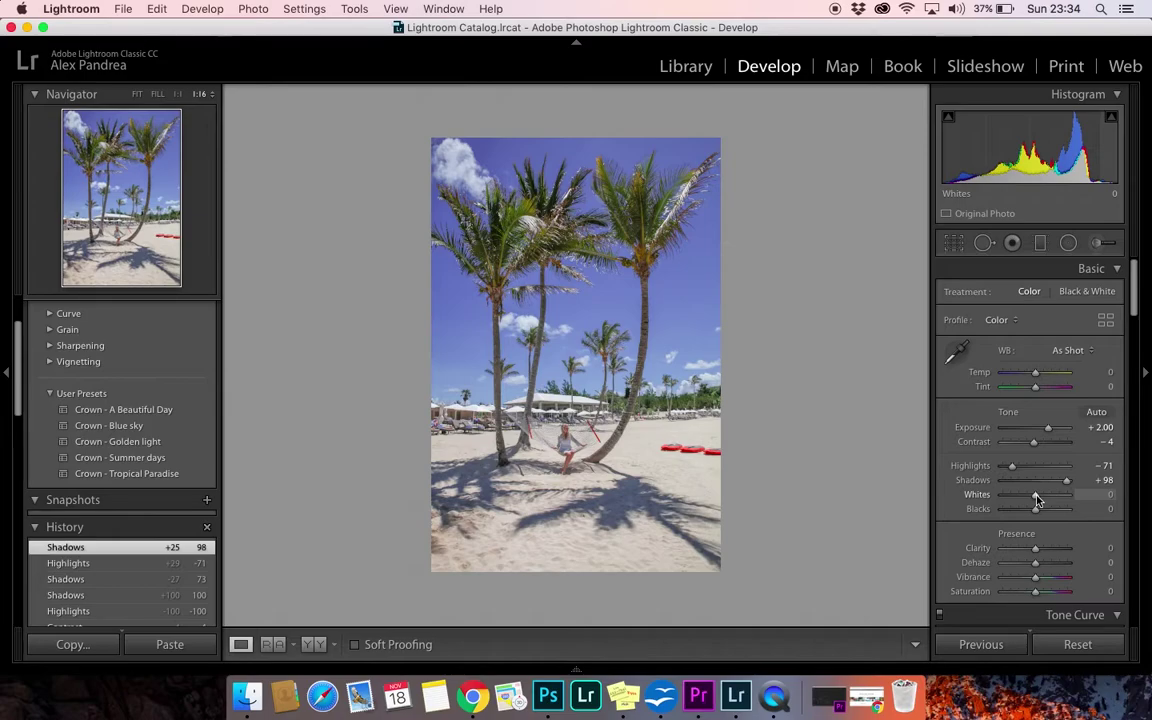
pyautogui.moveTo(1037, 500); pyautogui.dragTo(1053, 499)
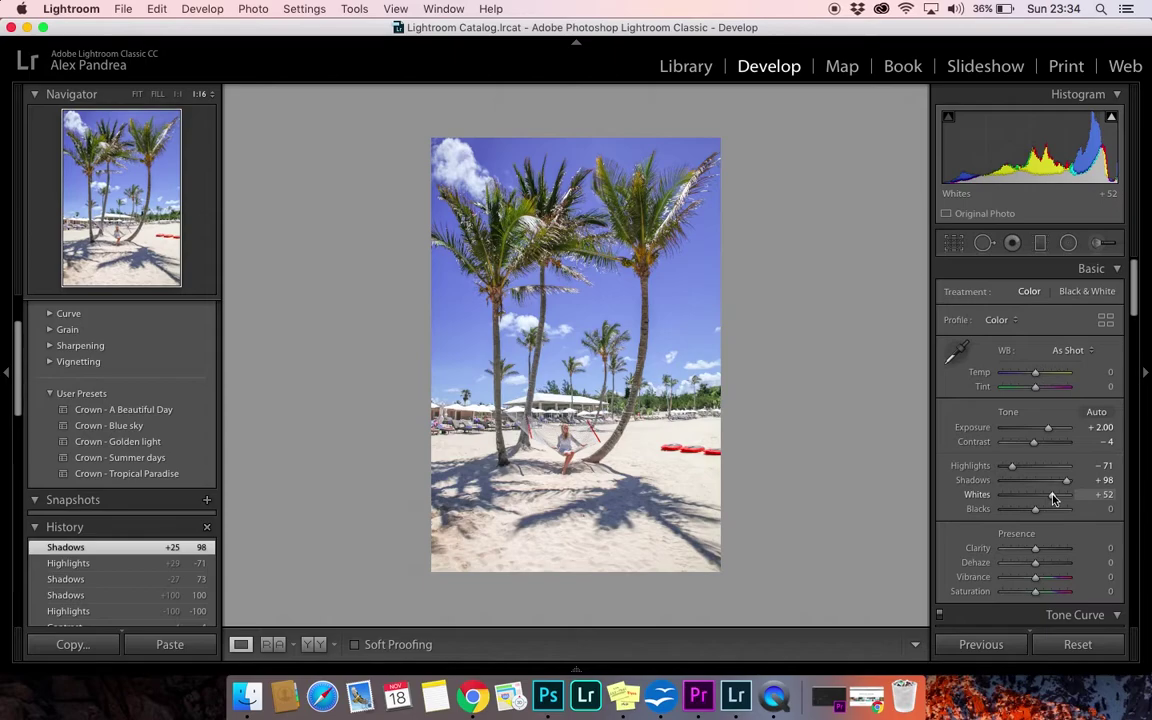
pyautogui.click(630, 466)
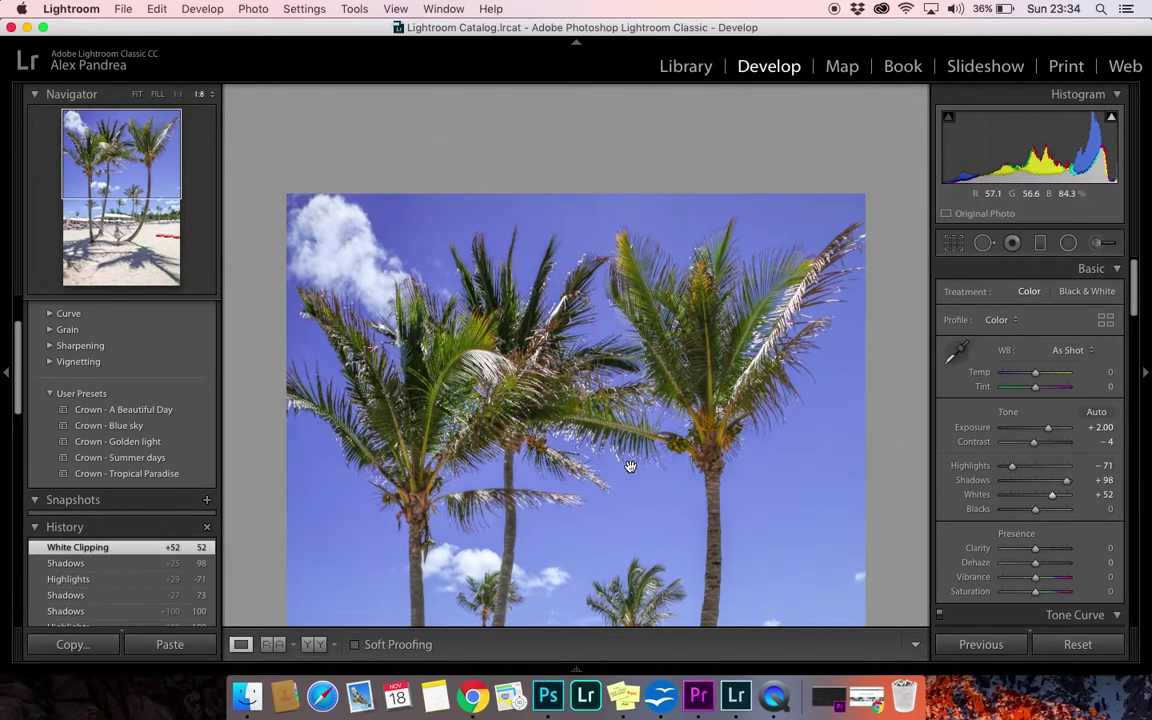
pyautogui.scroll(-5, 630, 466)
pyautogui.click(630, 466)
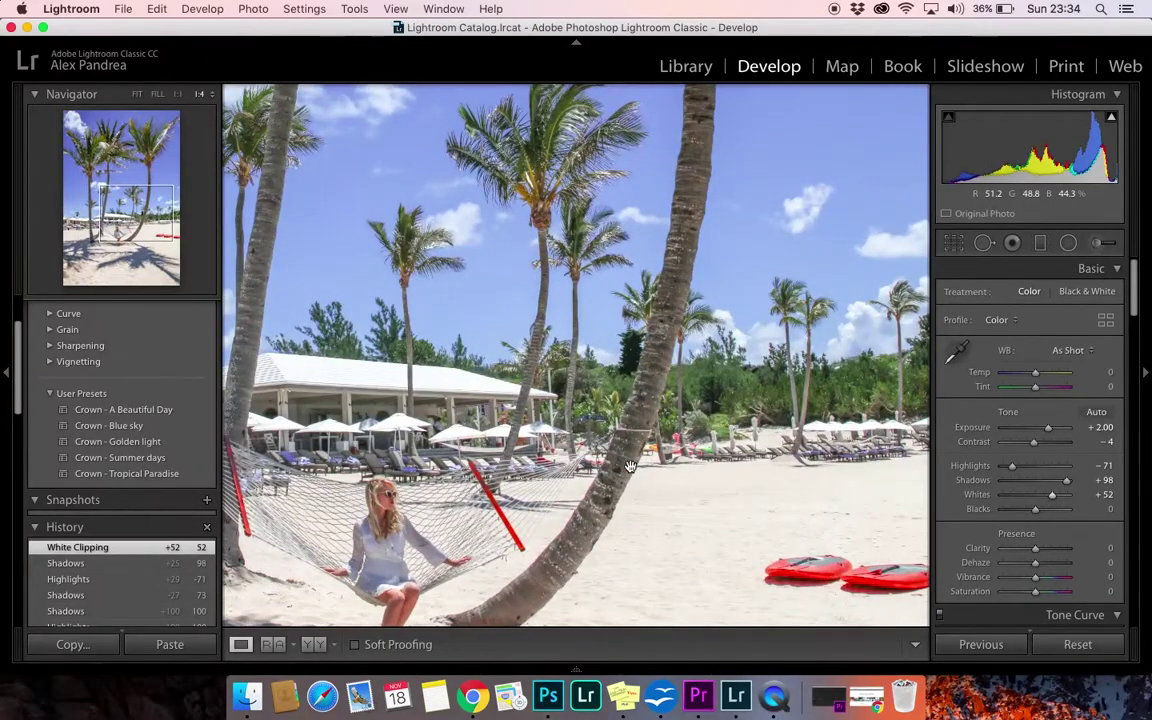
pyautogui.moveTo(630, 466); pyautogui.dragTo(730, 376)
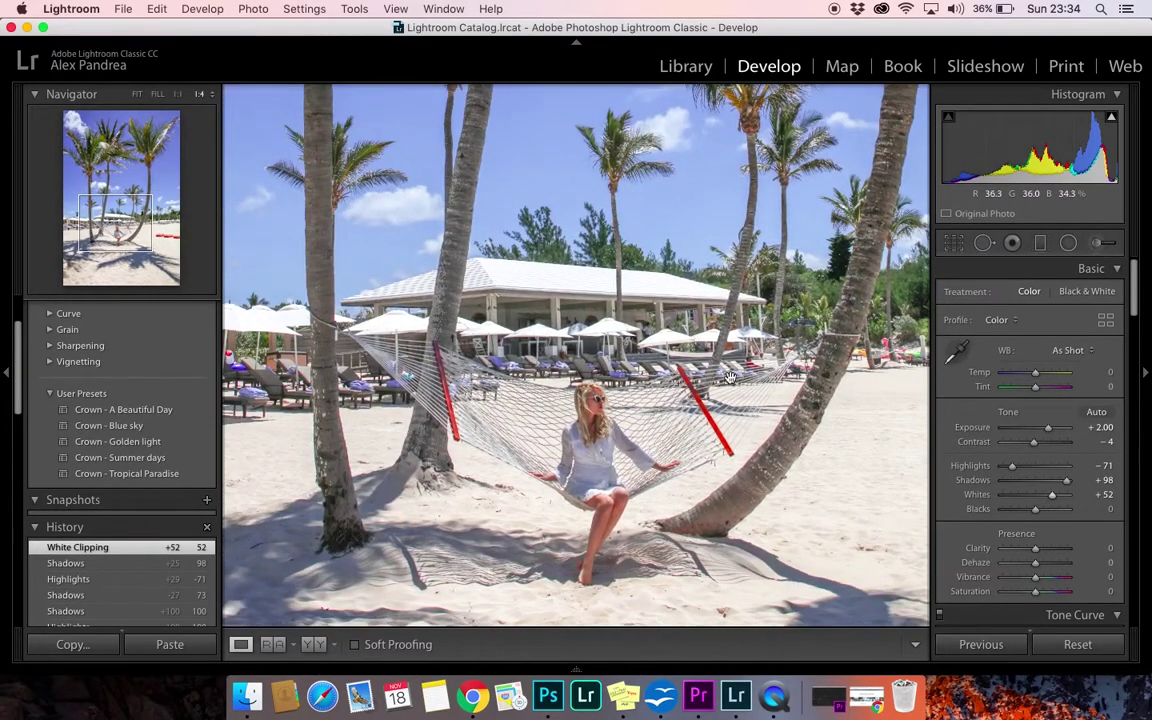
pyautogui.click(688, 332)
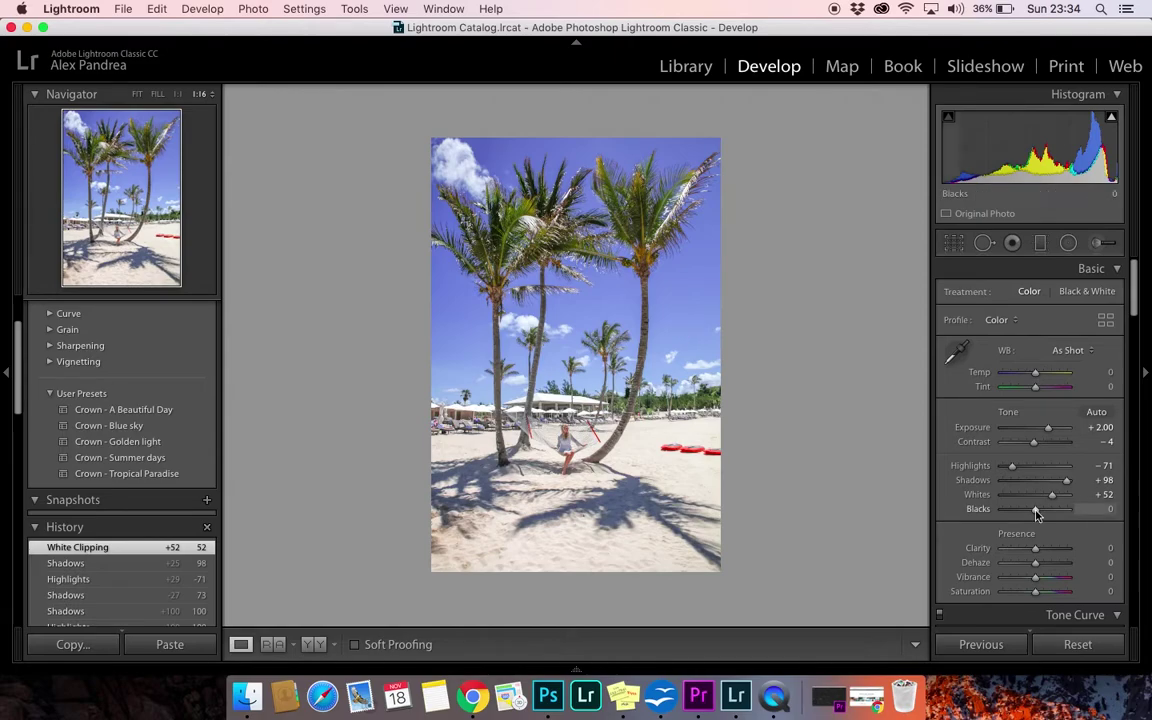
pyautogui.moveTo(1035, 509); pyautogui.dragTo(1035, 514)
# - Set Clarity to +26, zooming in to check the palm tops before returning to the full view
pyautogui.scroll(-1, 1039, 525)
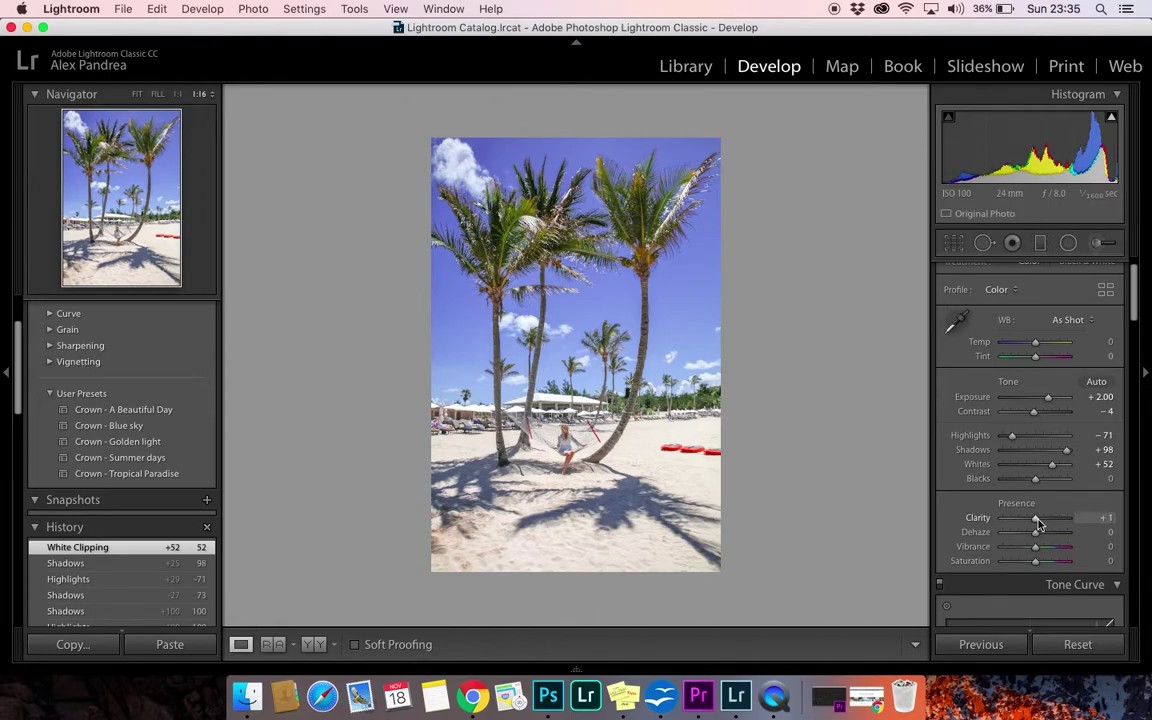
pyautogui.moveTo(1039, 525); pyautogui.dragTo(1107, 526)
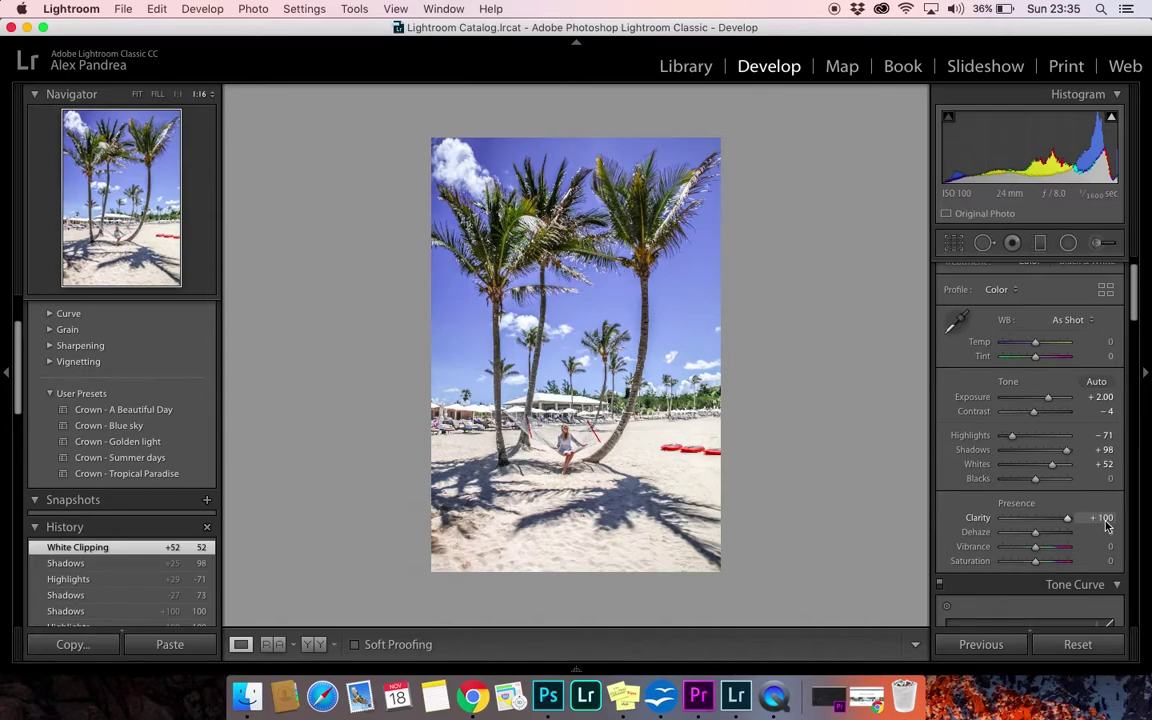
pyautogui.moveTo(1107, 526); pyautogui.dragTo(1044, 521)
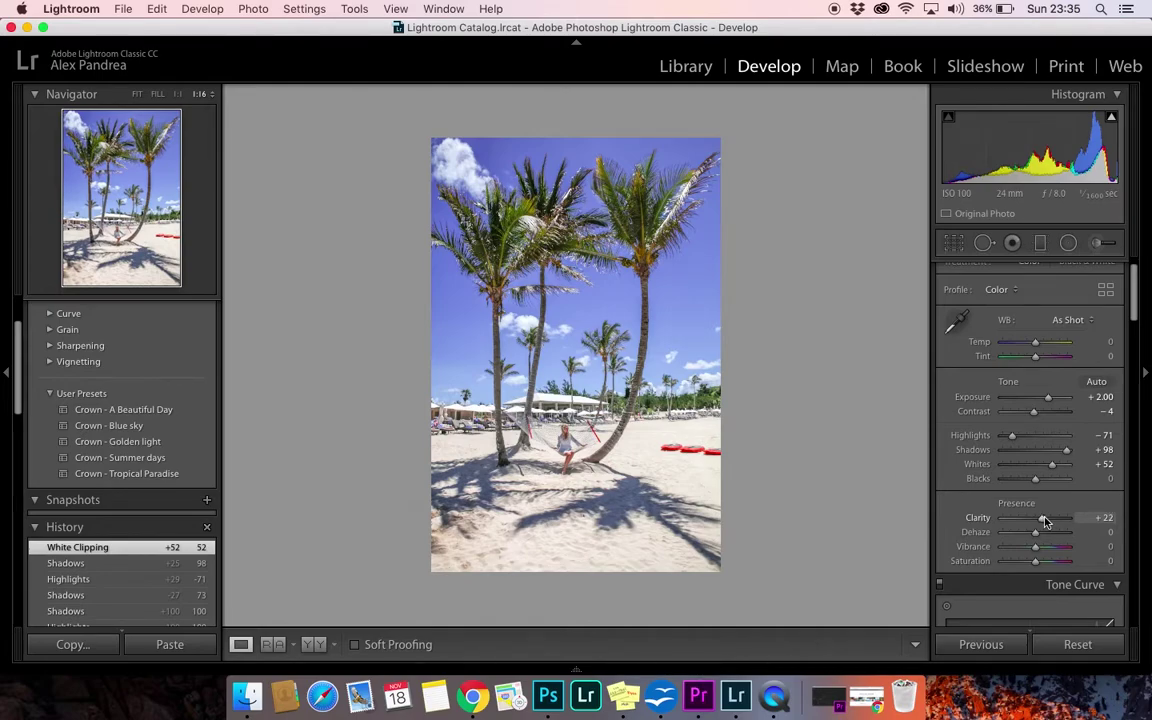
pyautogui.moveTo(1044, 521); pyautogui.dragTo(1048, 521)
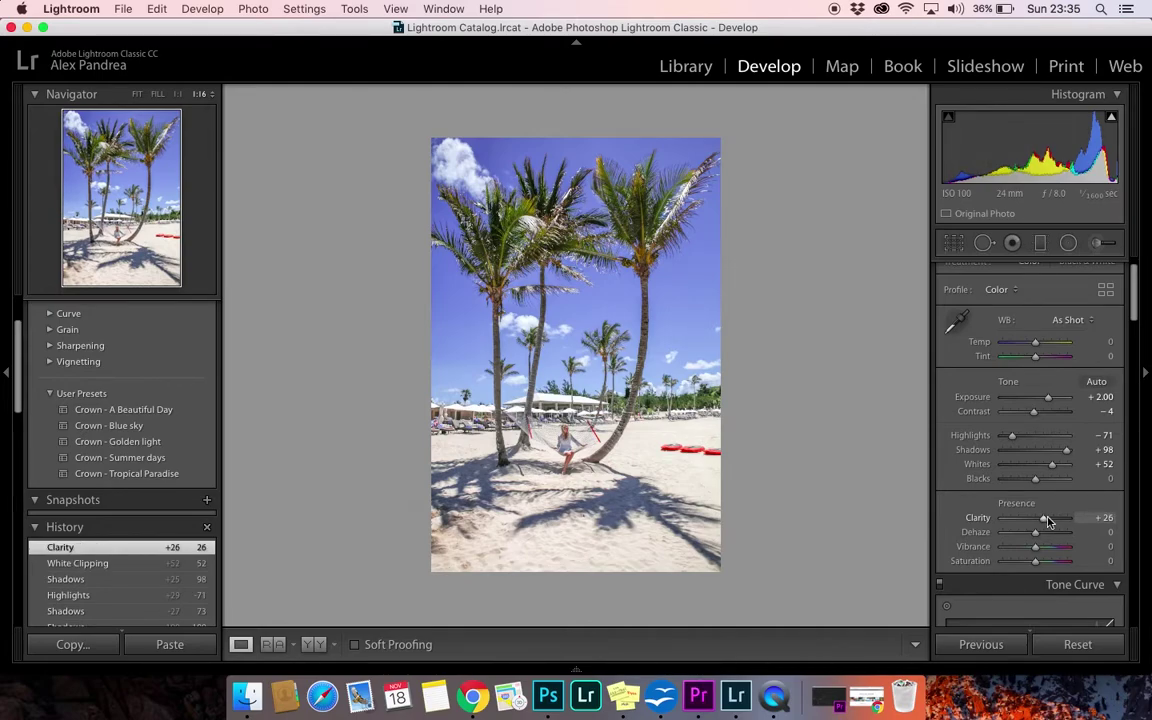
pyautogui.click(577, 259)
pyautogui.moveTo(461, 154); pyautogui.dragTo(521, 408)
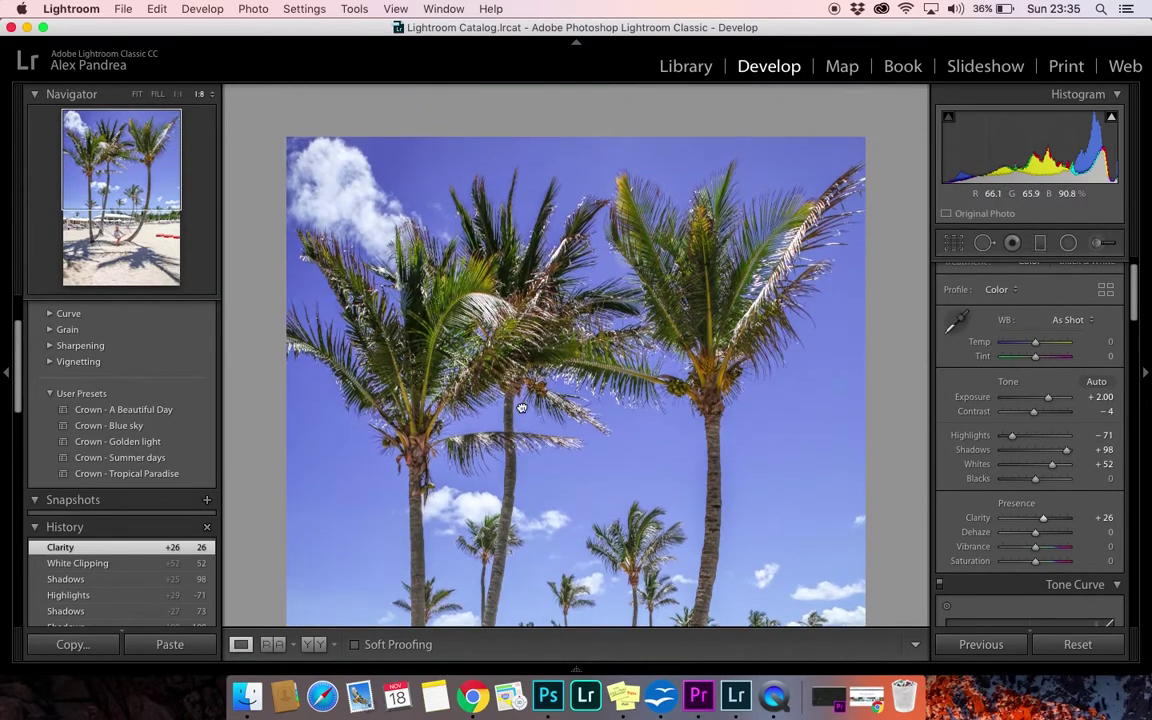
pyautogui.click(521, 408)
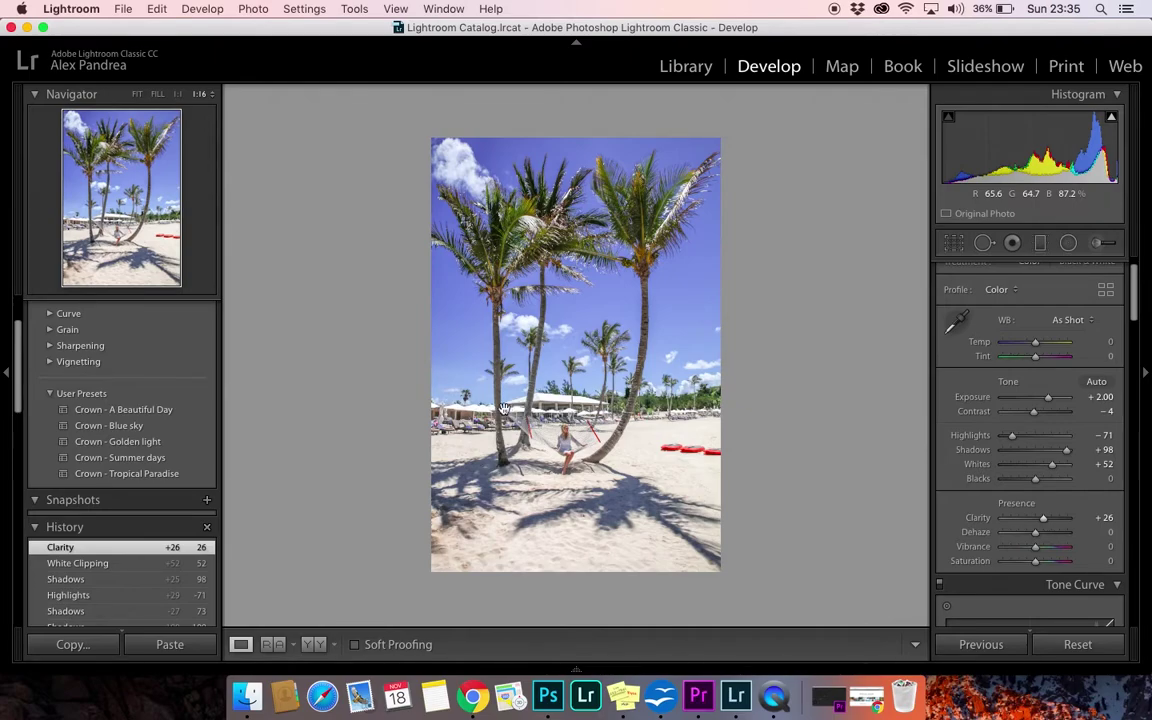
# - Show Before/After side by side and raise Vibrance to +10, leaving Saturation at 0
pyautogui.click(313, 647)
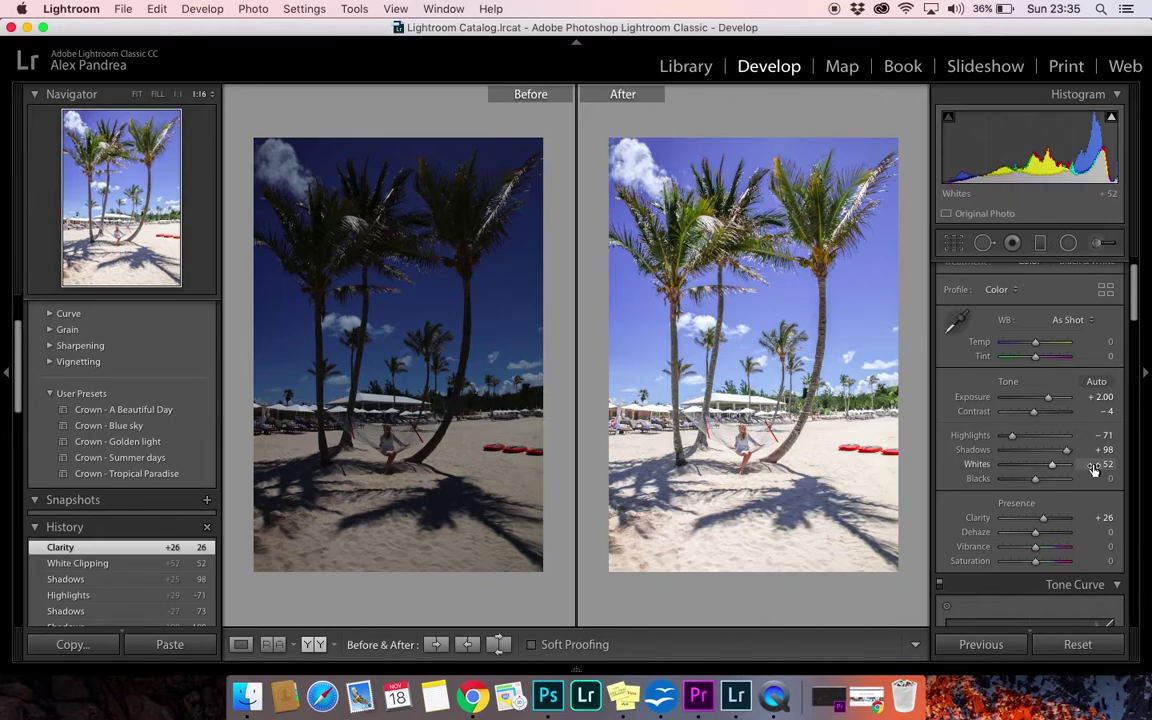
pyautogui.scroll(-5, 1050, 450)
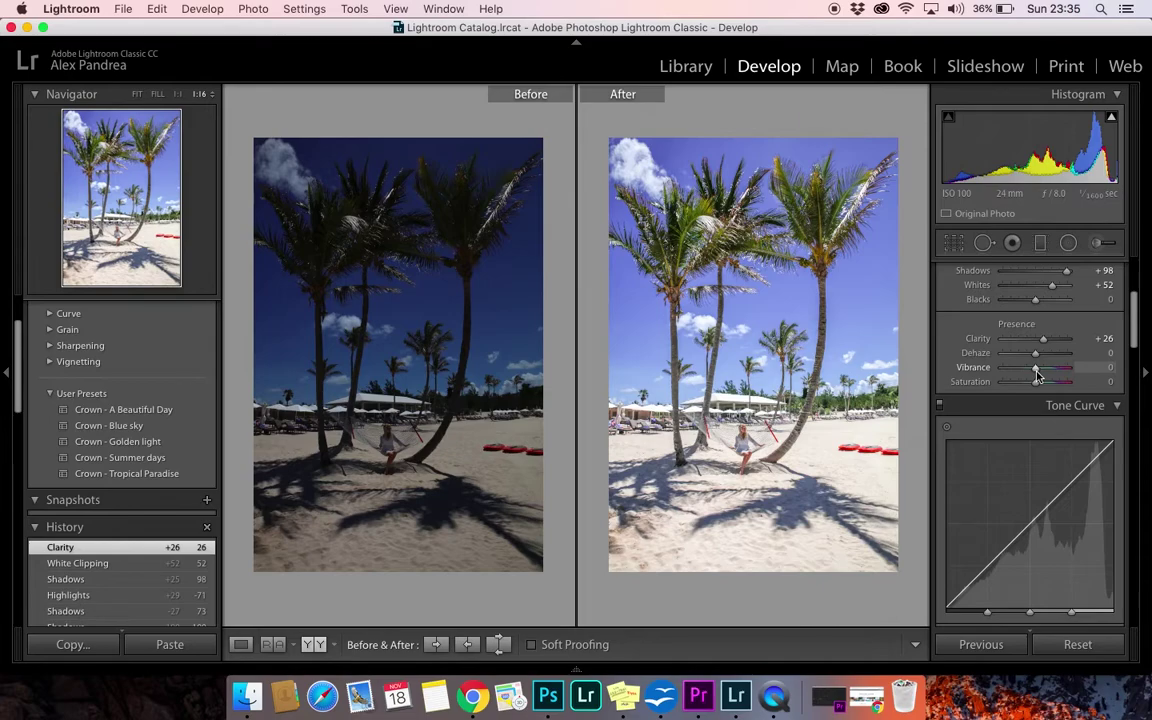
pyautogui.moveTo(1036, 372)
pyautogui.mouseDown()
pyautogui.moveTo(1062, 388)
pyautogui.moveTo(1037, 388)
pyautogui.moveTo(1040, 369)
pyautogui.mouseUp()
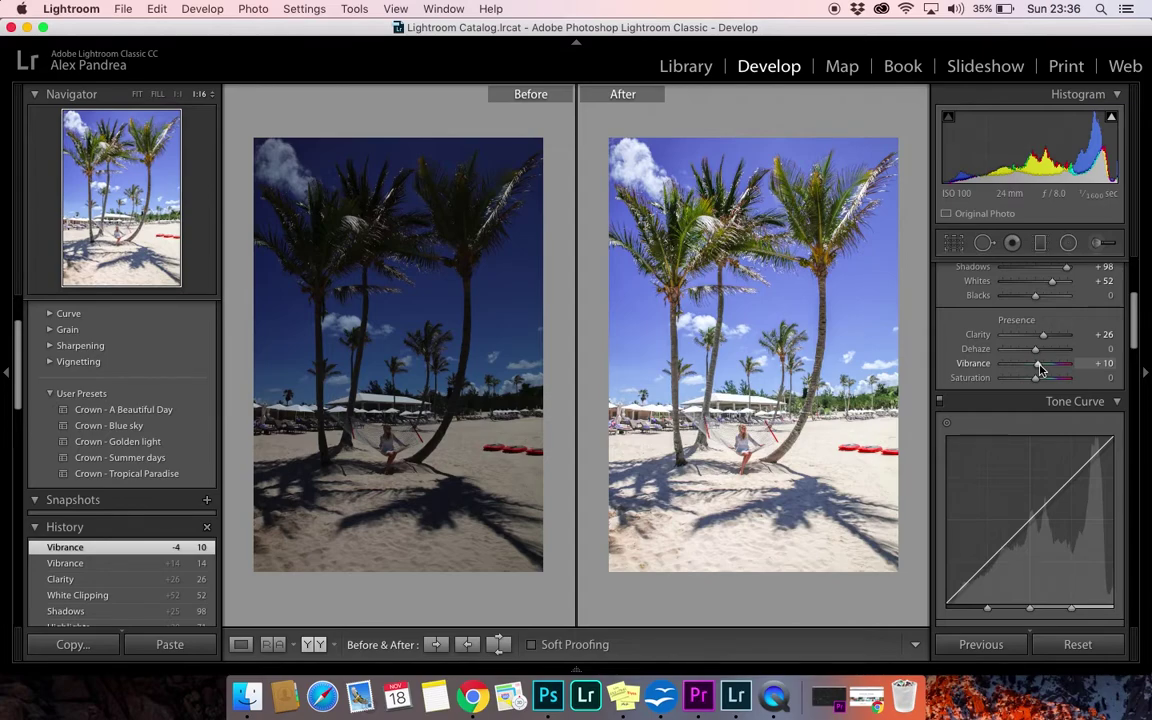
# - Scroll the right panel down to HSL/Color and show the colour-range adjustment sliders
pyautogui.scroll(-6, 1040, 368)
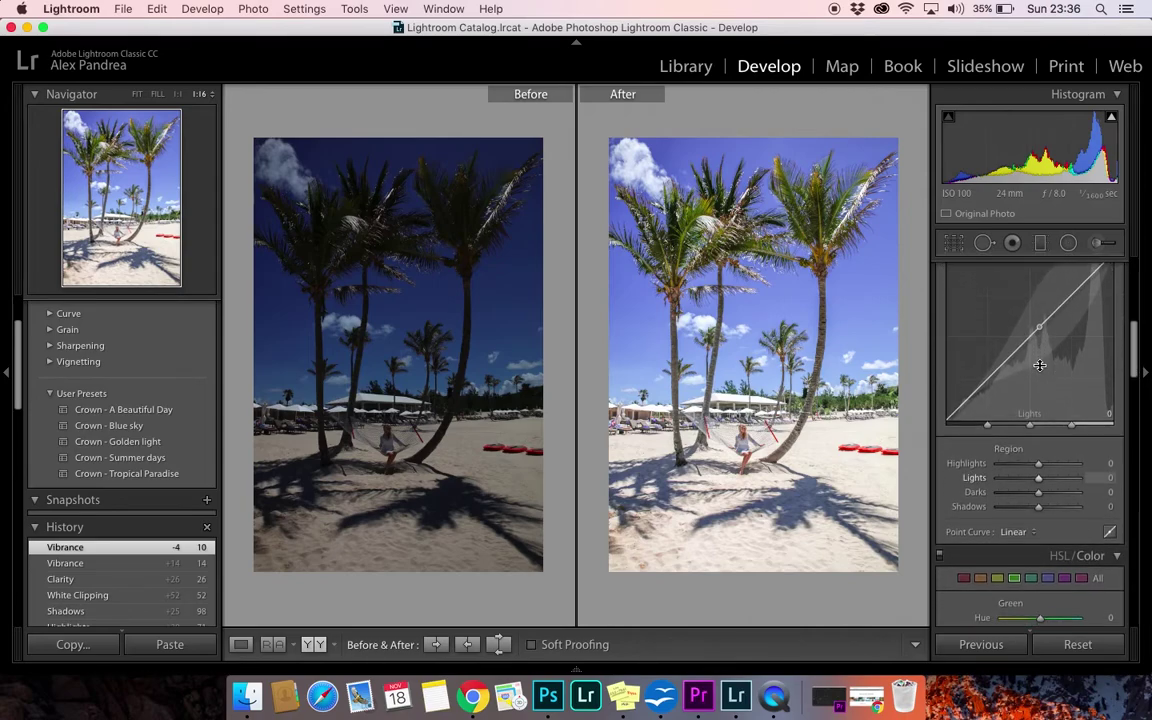
pyautogui.scroll(2, 1040, 365)
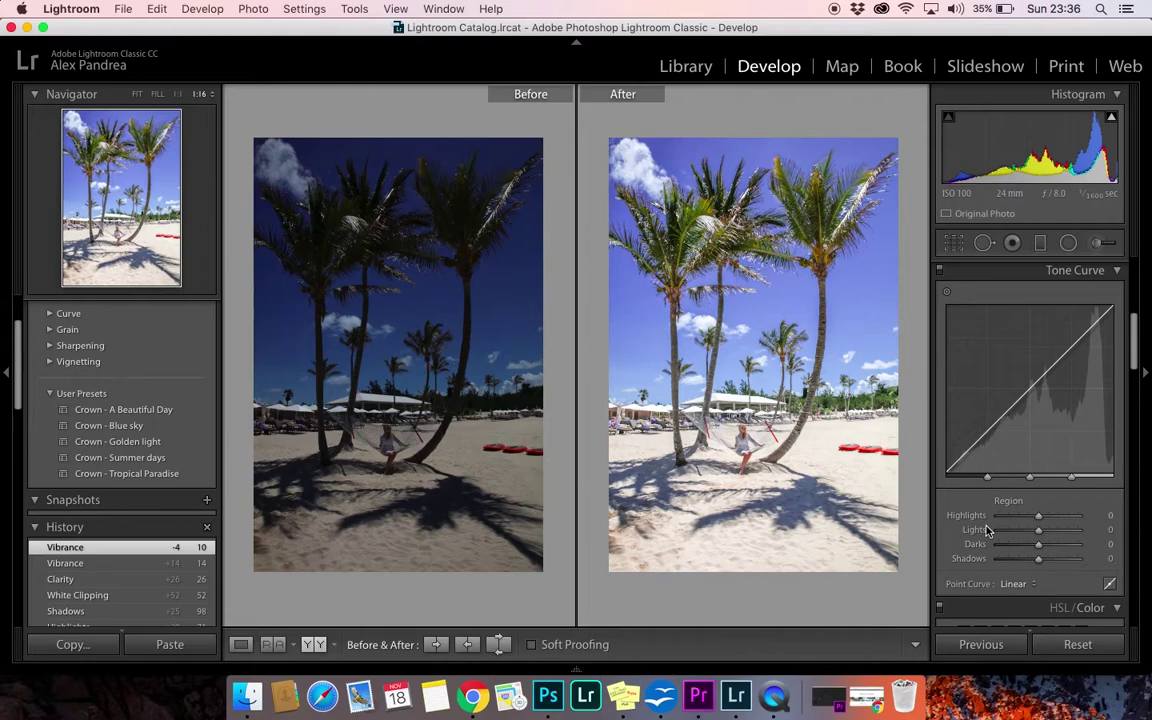
pyautogui.scroll(-5, 989, 527)
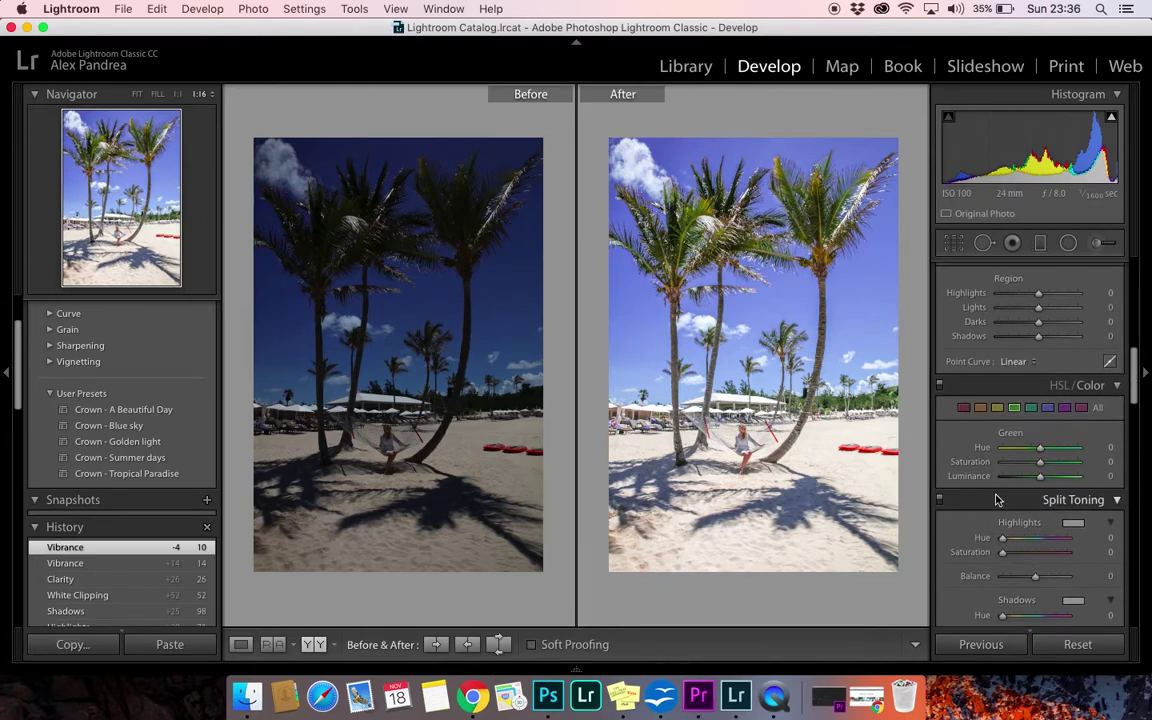
pyautogui.scroll(-1, 965, 470)
pyautogui.click(981, 383)
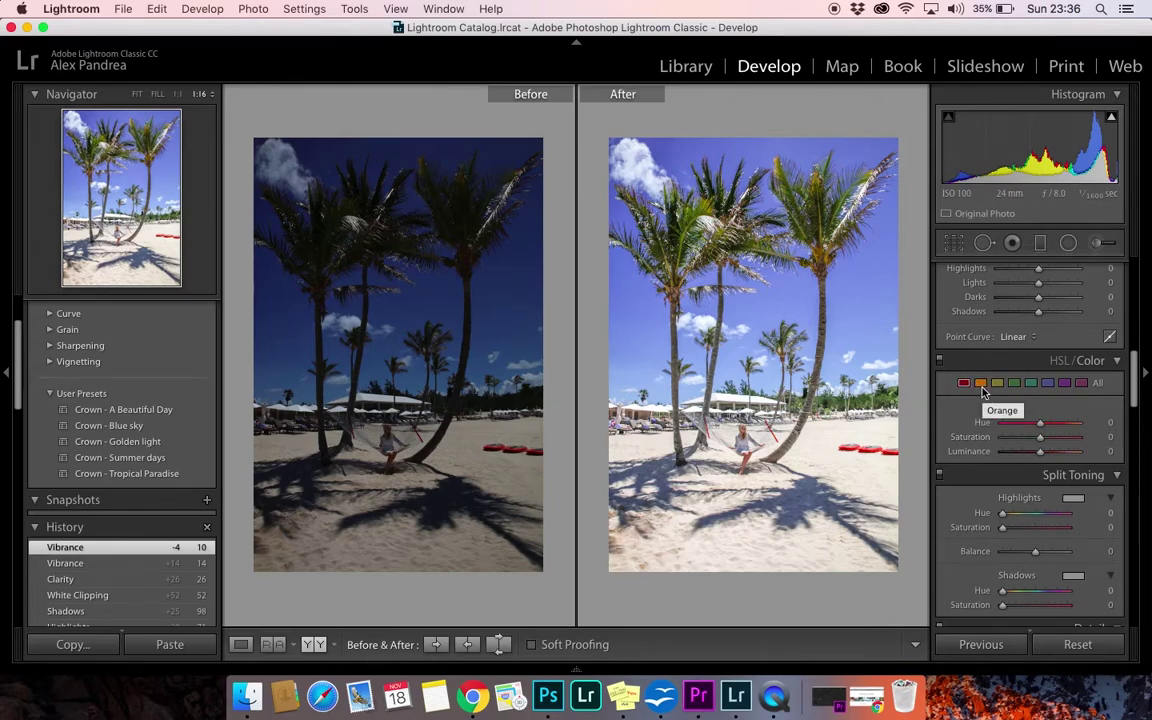
# - Zoom in on the woman and set Orange Luminance to -58 and Orange Saturation to -10
pyautogui.click(981, 385)
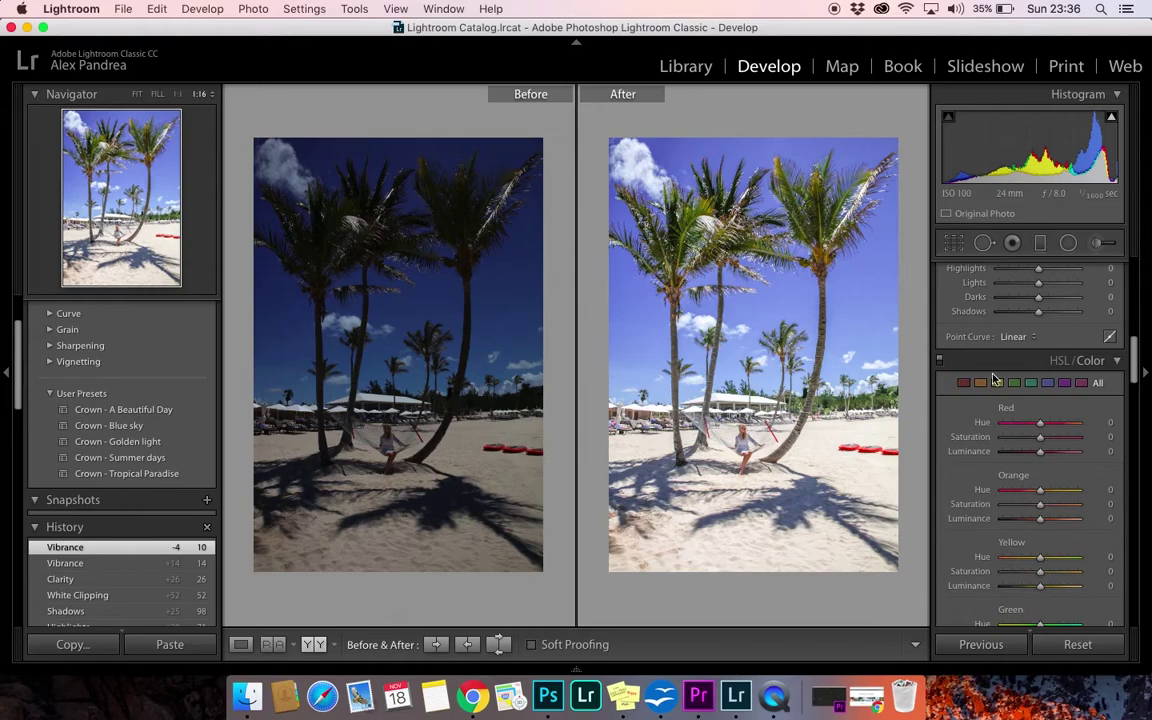
pyautogui.click(981, 385)
pyautogui.click(751, 242)
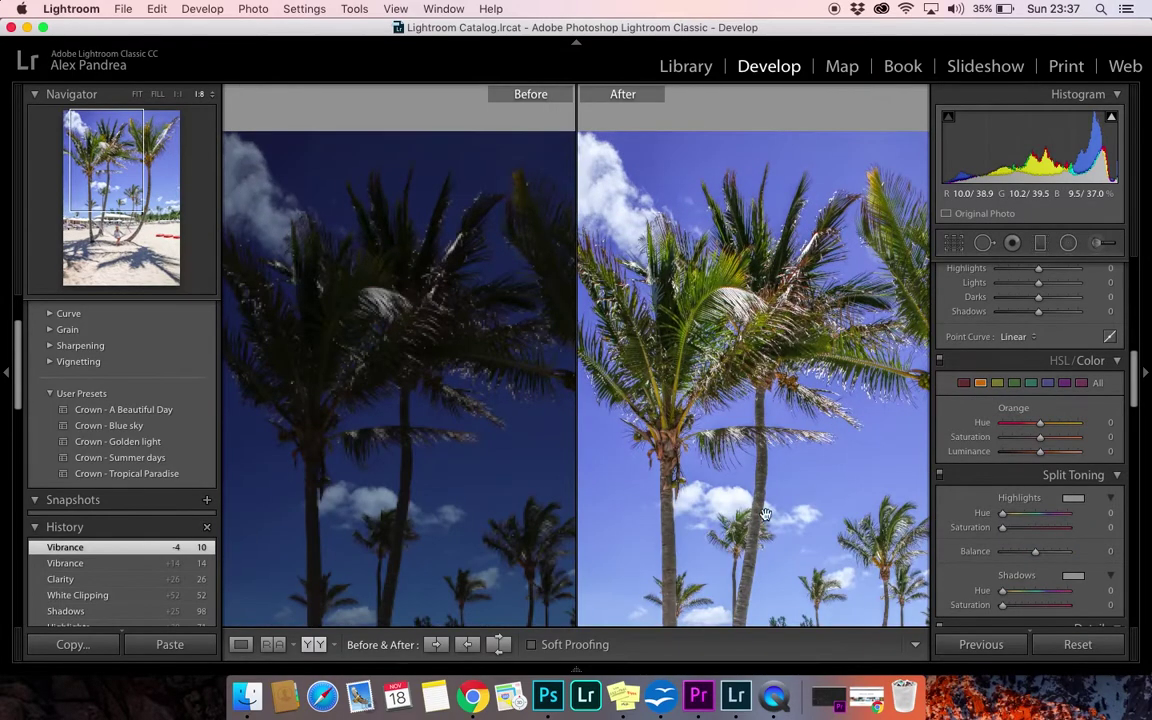
pyautogui.press('super+equal')
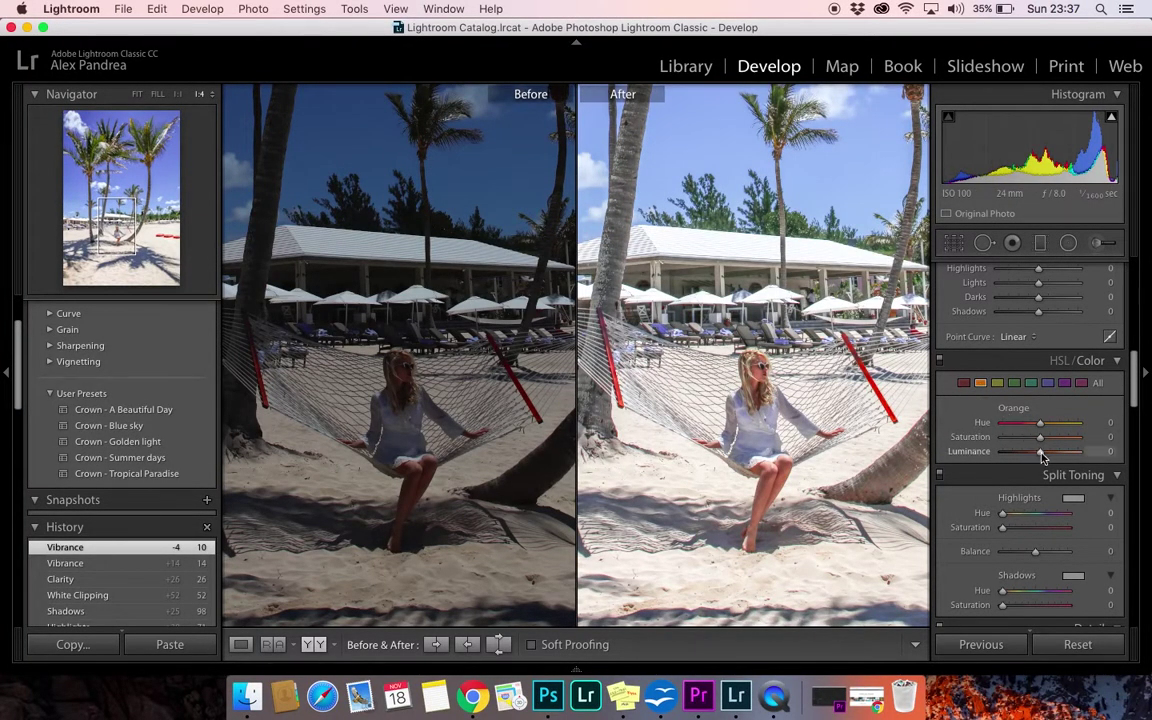
pyautogui.moveTo(1040, 455); pyautogui.dragTo(1019, 457)
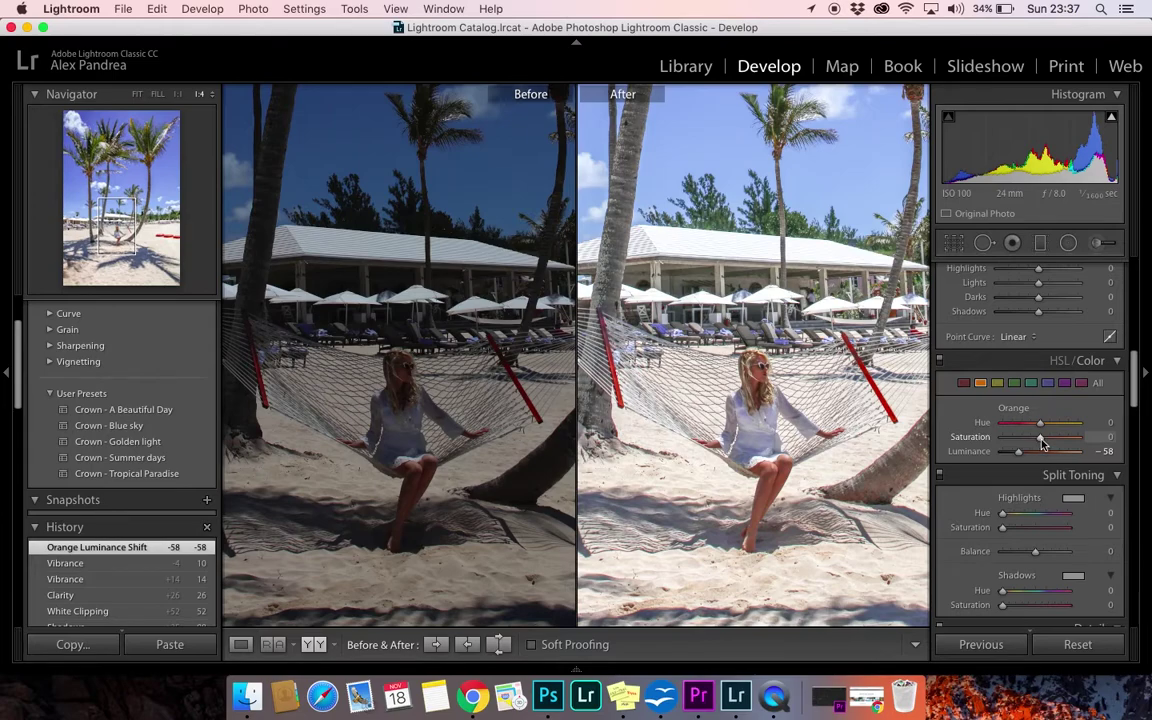
pyautogui.moveTo(1042, 444); pyautogui.dragTo(1039, 444)
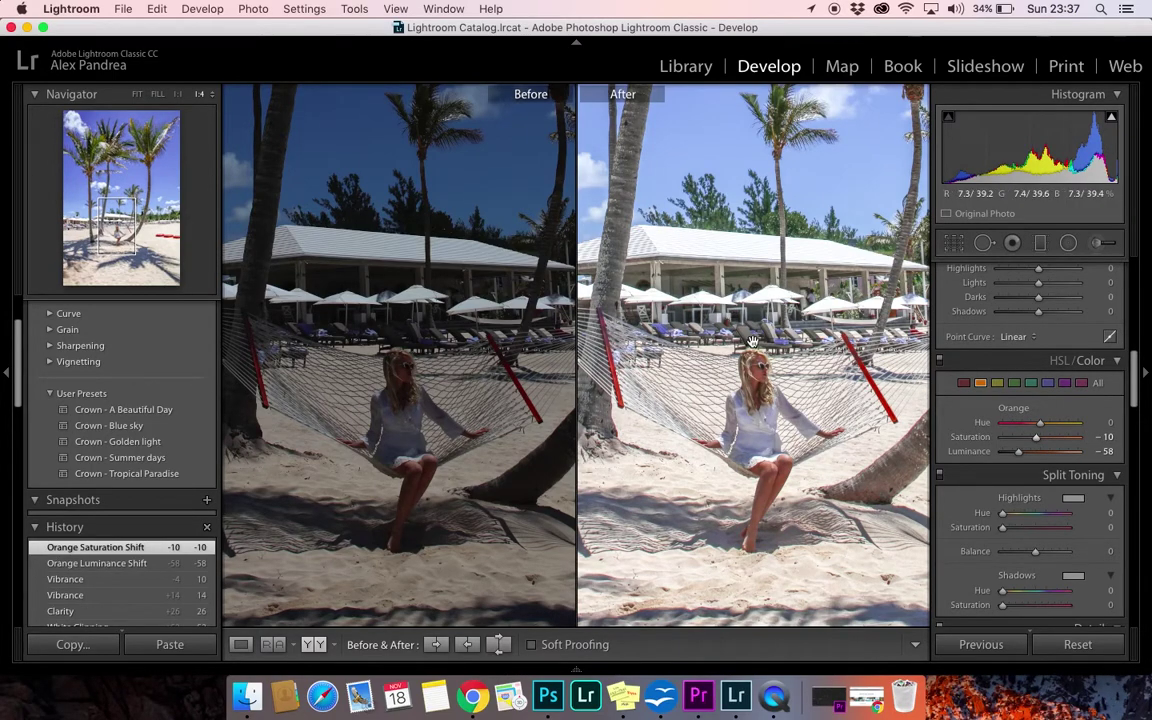
pyautogui.click(998, 384)
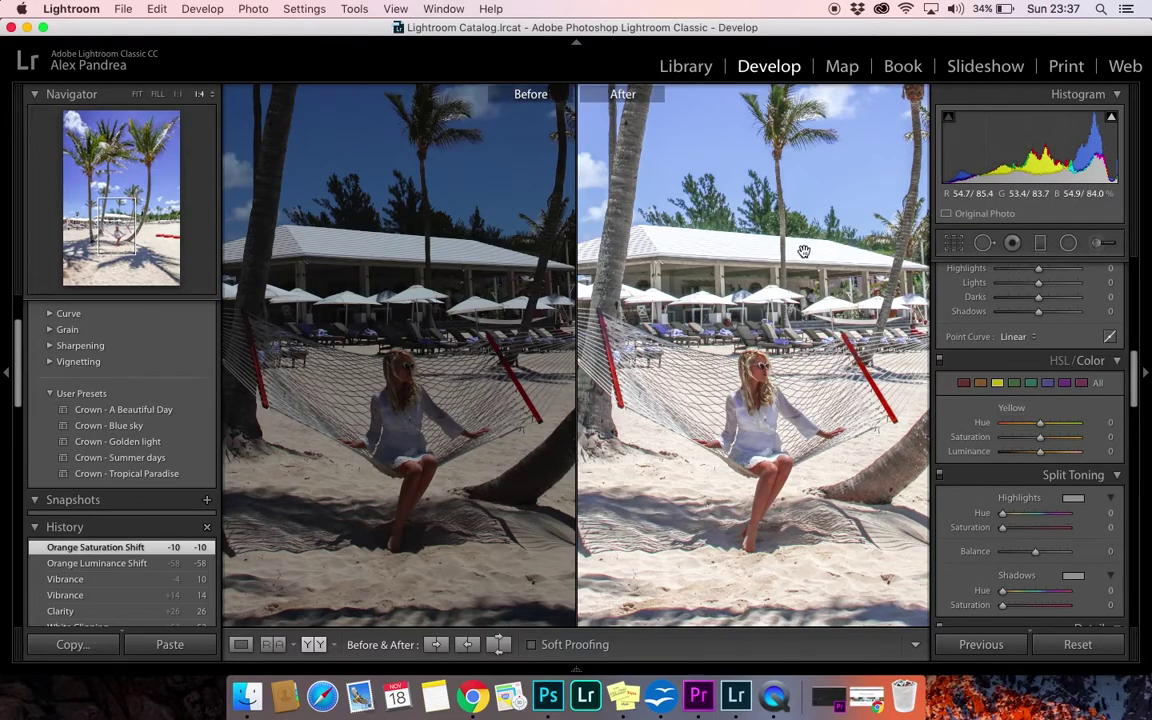
pyautogui.press('super+minus')
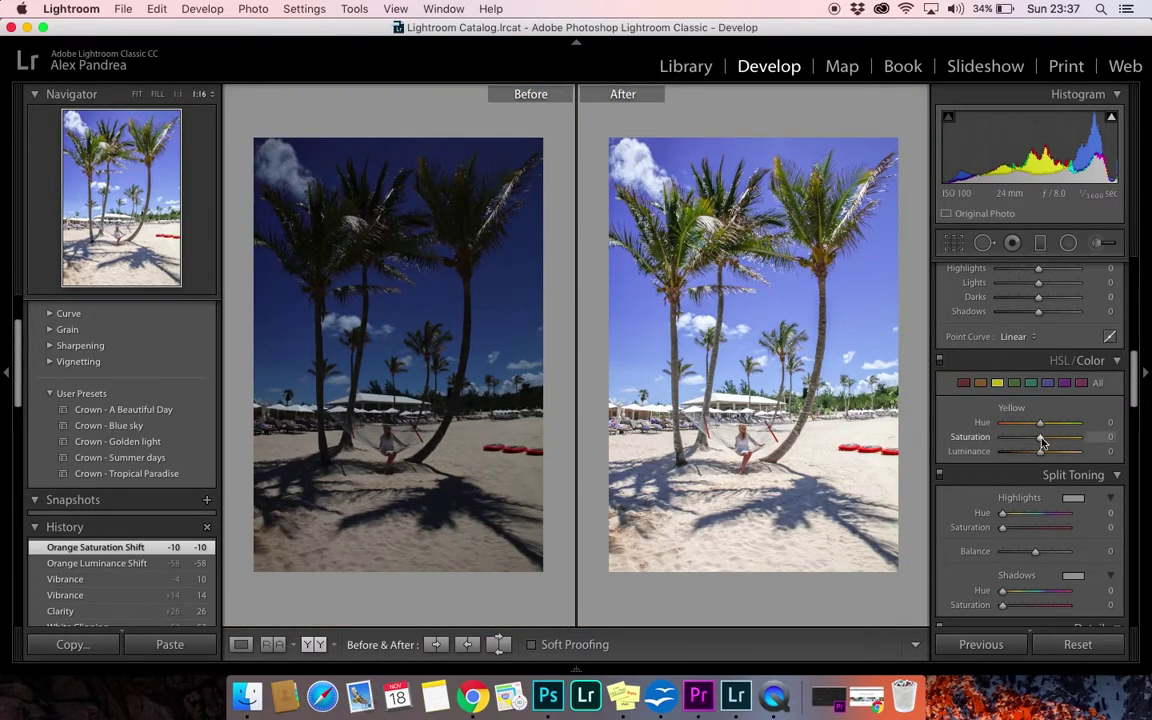
# - Select the Green colour range and zoom the After view in on the palm crowns
pyautogui.click(1017, 386)
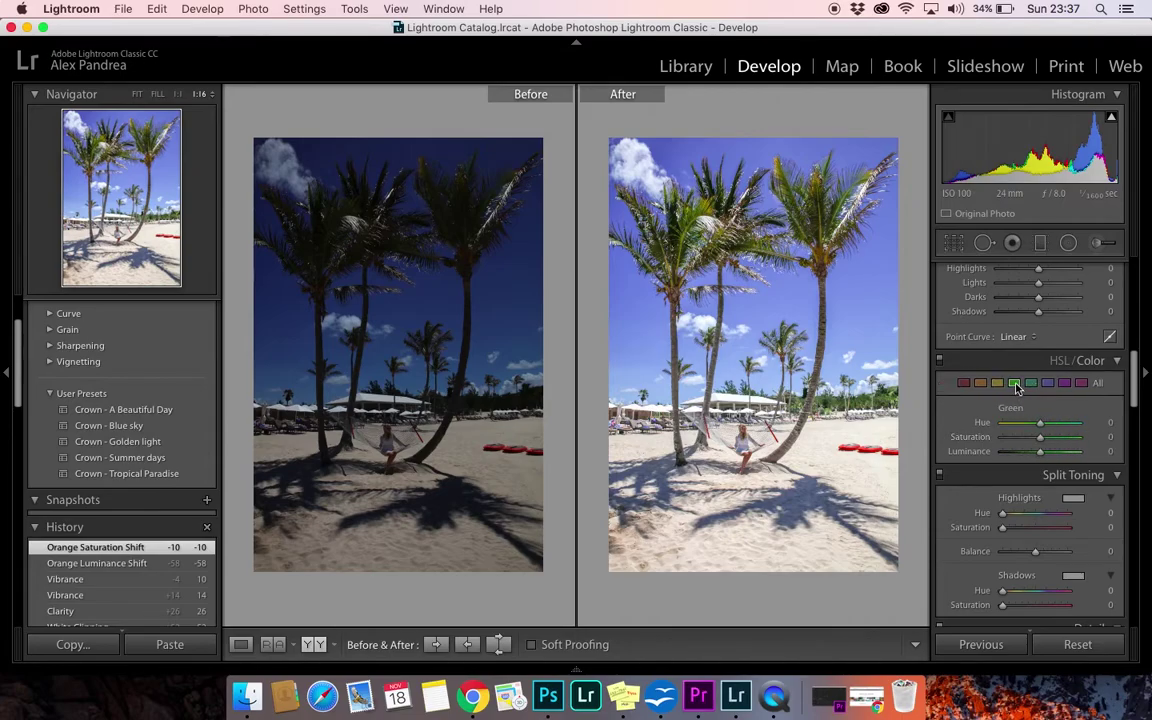
pyautogui.click(672, 226)
pyautogui.moveTo(674, 226); pyautogui.dragTo(759, 577)
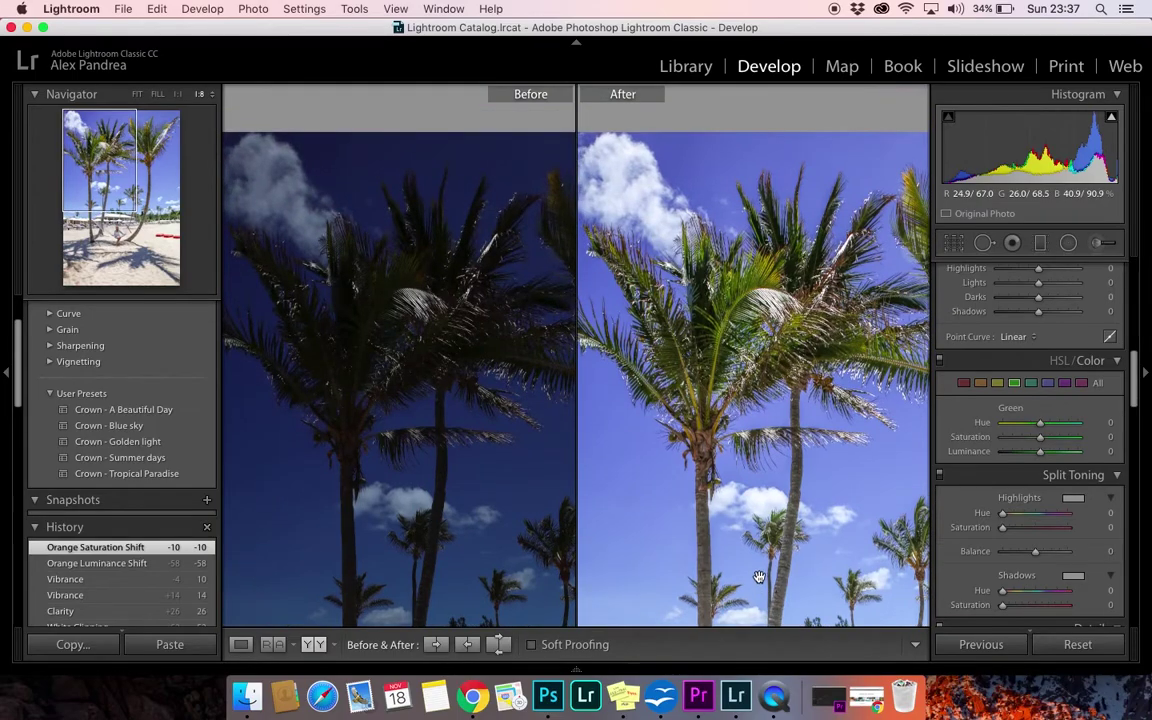
pyautogui.click(717, 345)
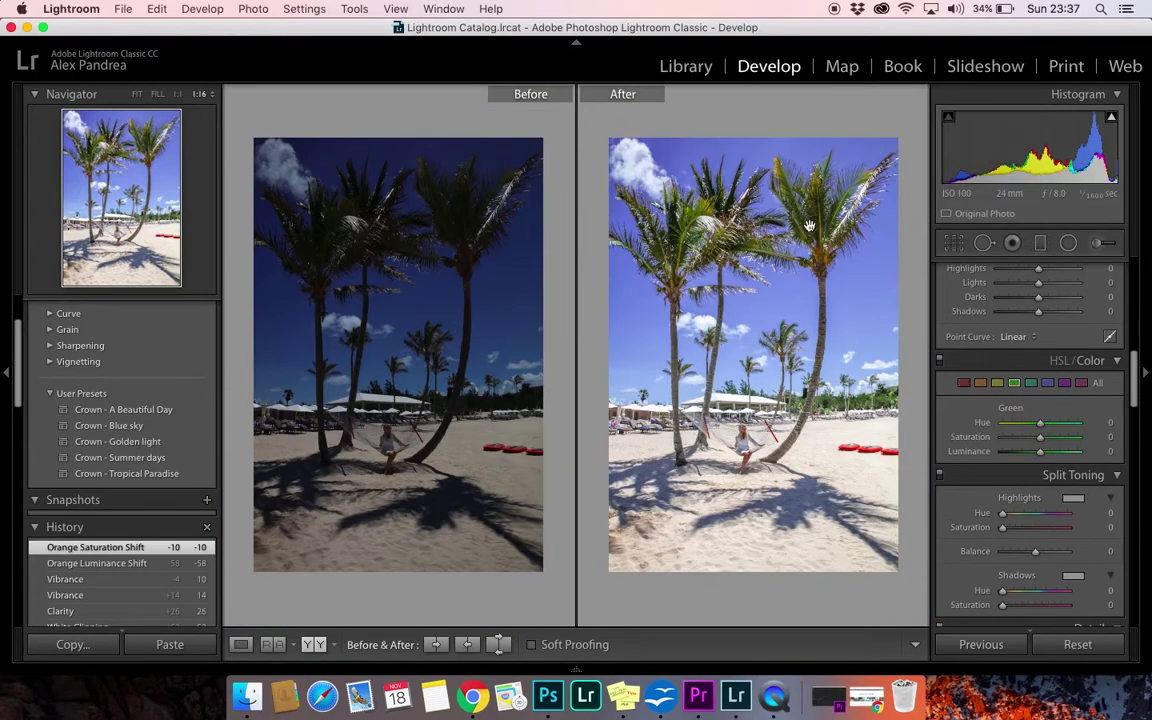
pyautogui.click(672, 226)
pyautogui.moveTo(672, 226); pyautogui.dragTo(768, 527)
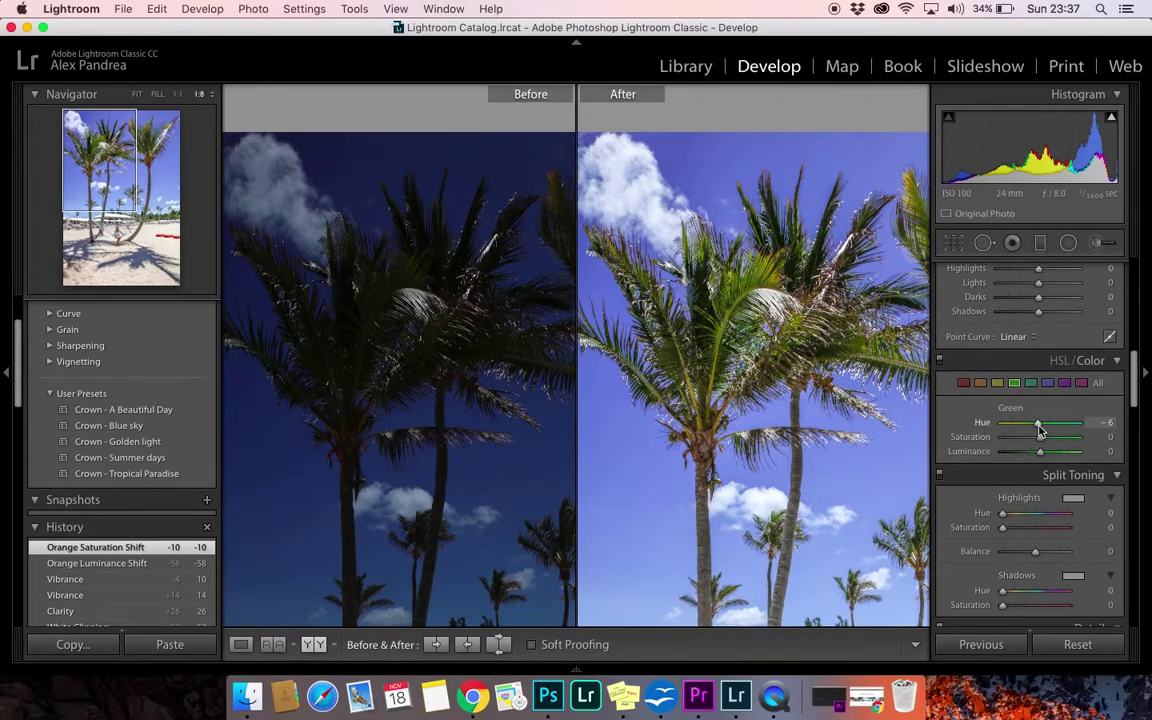
# - Set Green Hue to -28 and Green Luminance to +54, then try an Aqua hue shift
pyautogui.moveTo(1042, 428); pyautogui.dragTo(1036, 432)
pyautogui.moveTo(1034, 430); pyautogui.dragTo(1060, 458)
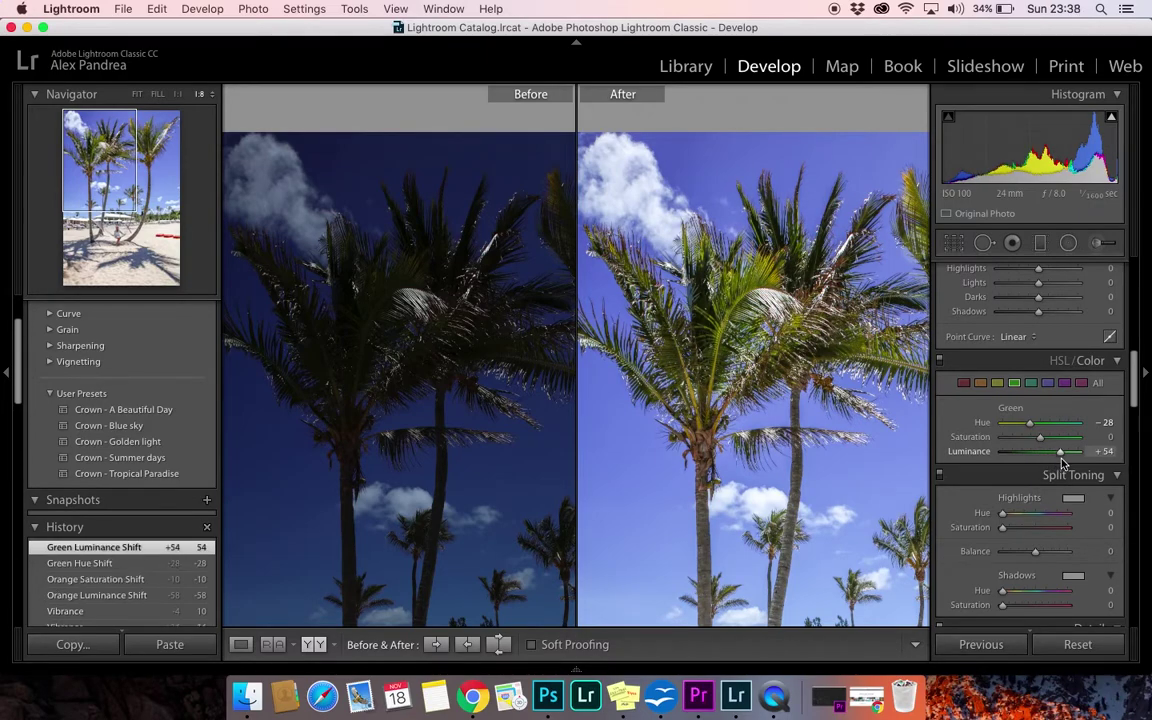
pyautogui.click(767, 305)
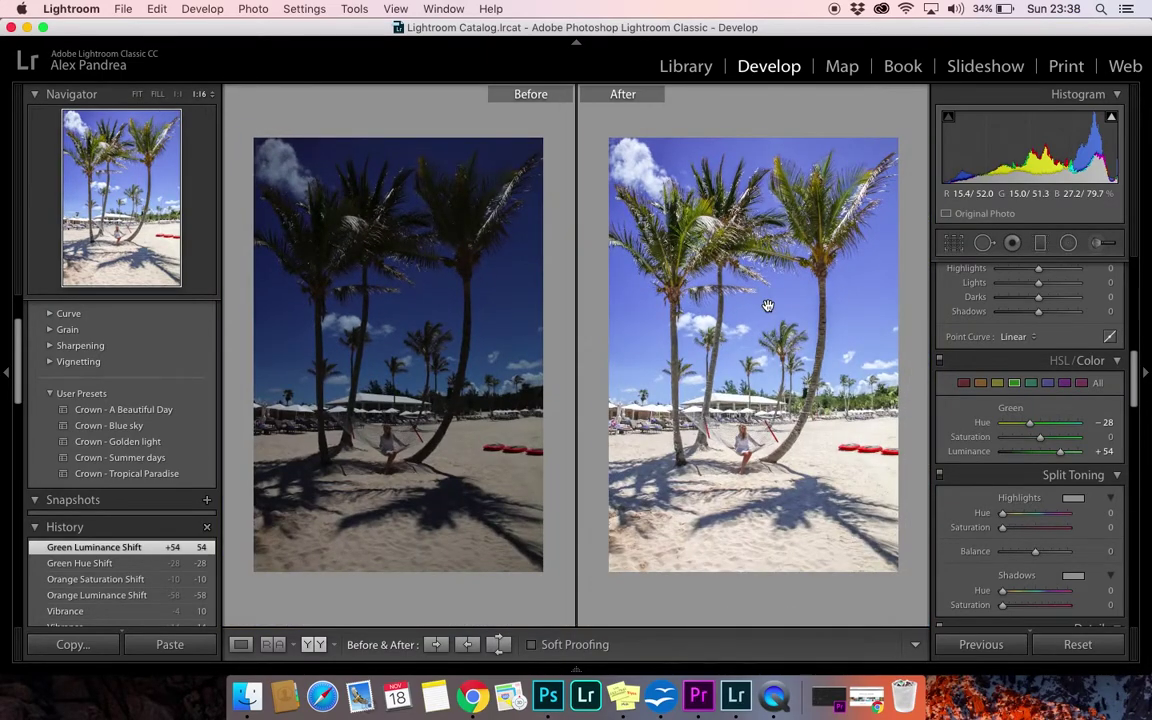
pyautogui.click(1031, 384)
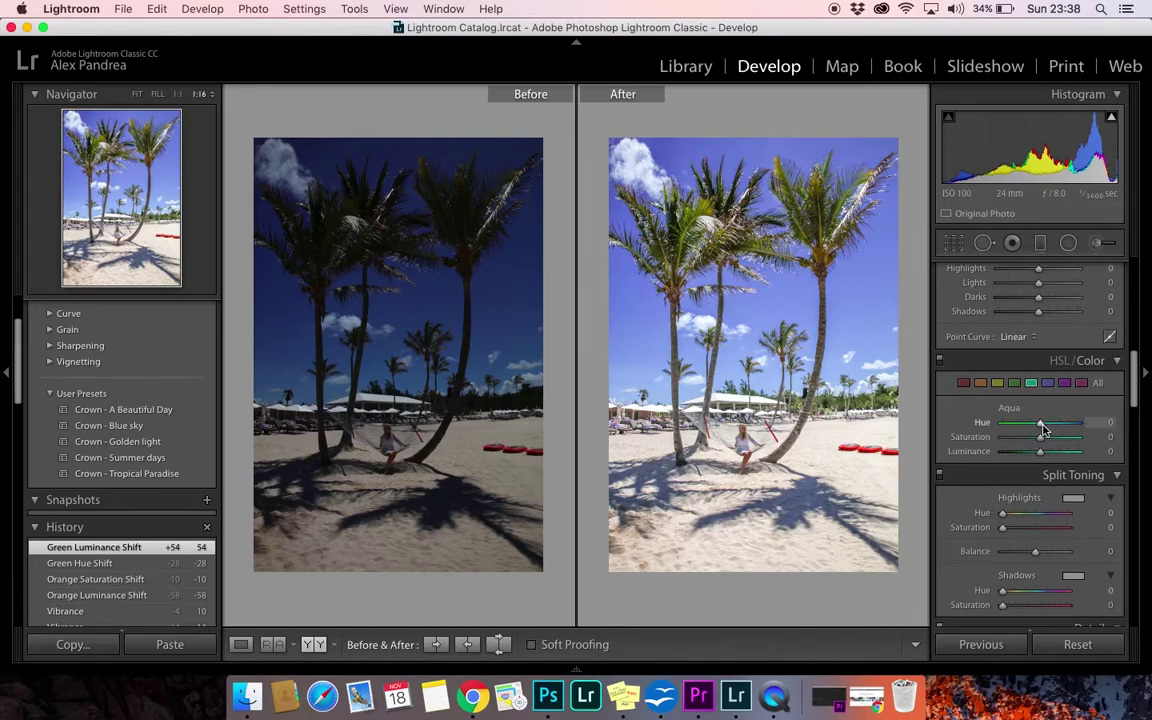
pyautogui.moveTo(1041, 428); pyautogui.dragTo(1043, 428)
# - Set Blue to Hue -13, Saturation -13, Luminance +28, then fit the view and check Purple and Red
pyautogui.click(1047, 384)
pyautogui.moveTo(1040, 424); pyautogui.dragTo(1036, 427)
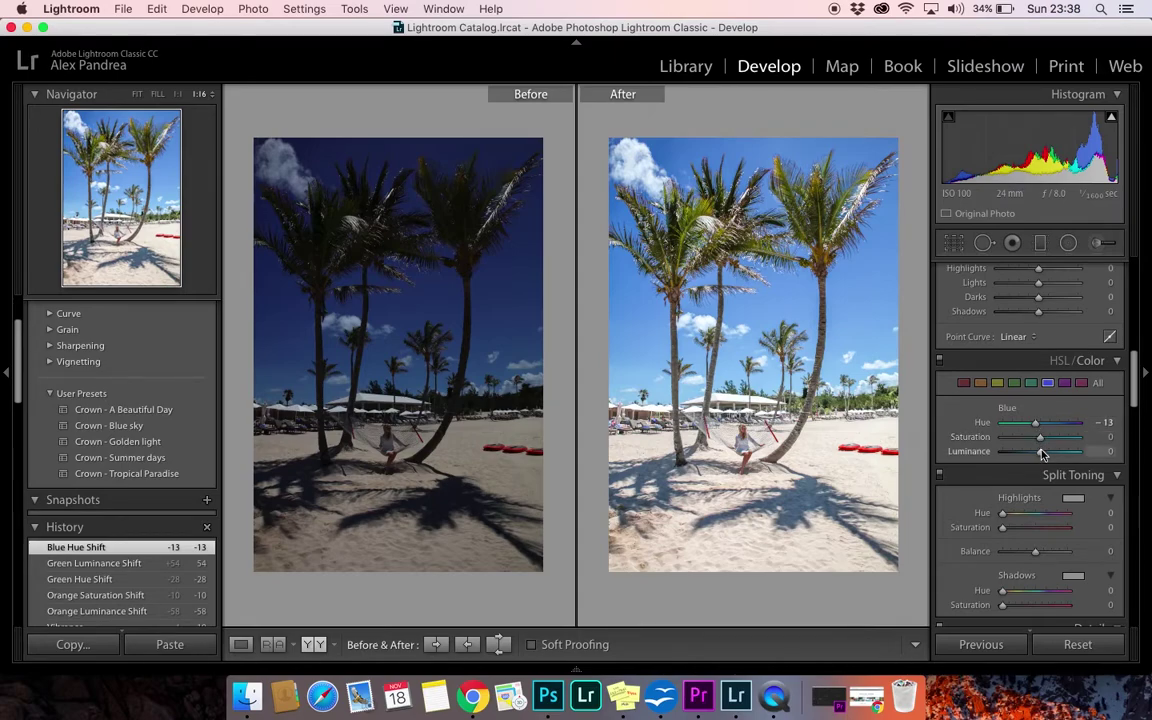
pyautogui.moveTo(1041, 455)
pyautogui.mouseDown()
pyautogui.moveTo(1055, 455)
pyautogui.moveTo(1038, 442)
pyautogui.mouseUp()
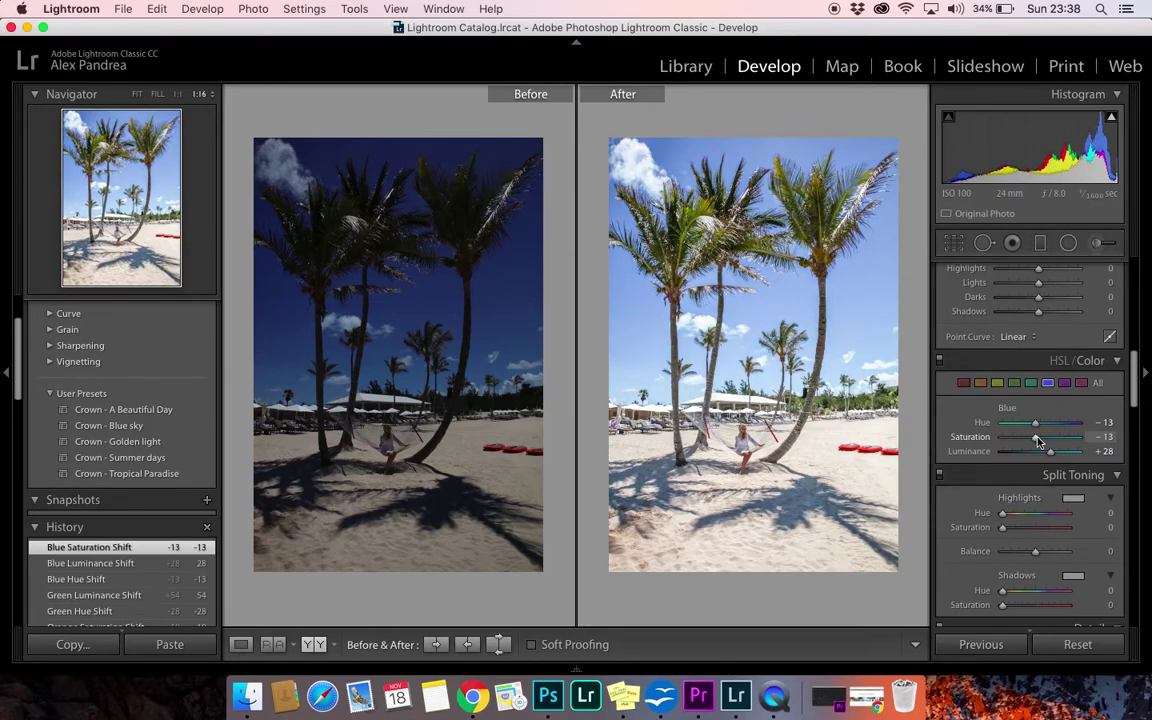
pyautogui.click(788, 278)
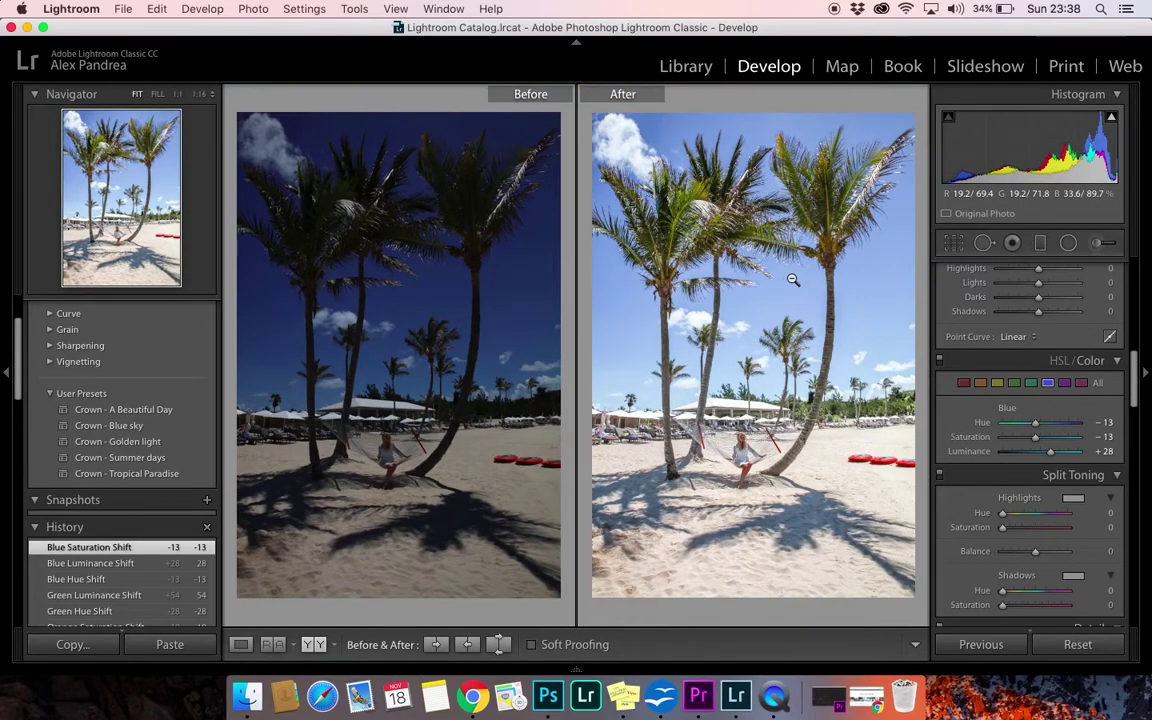
pyautogui.click(1066, 384)
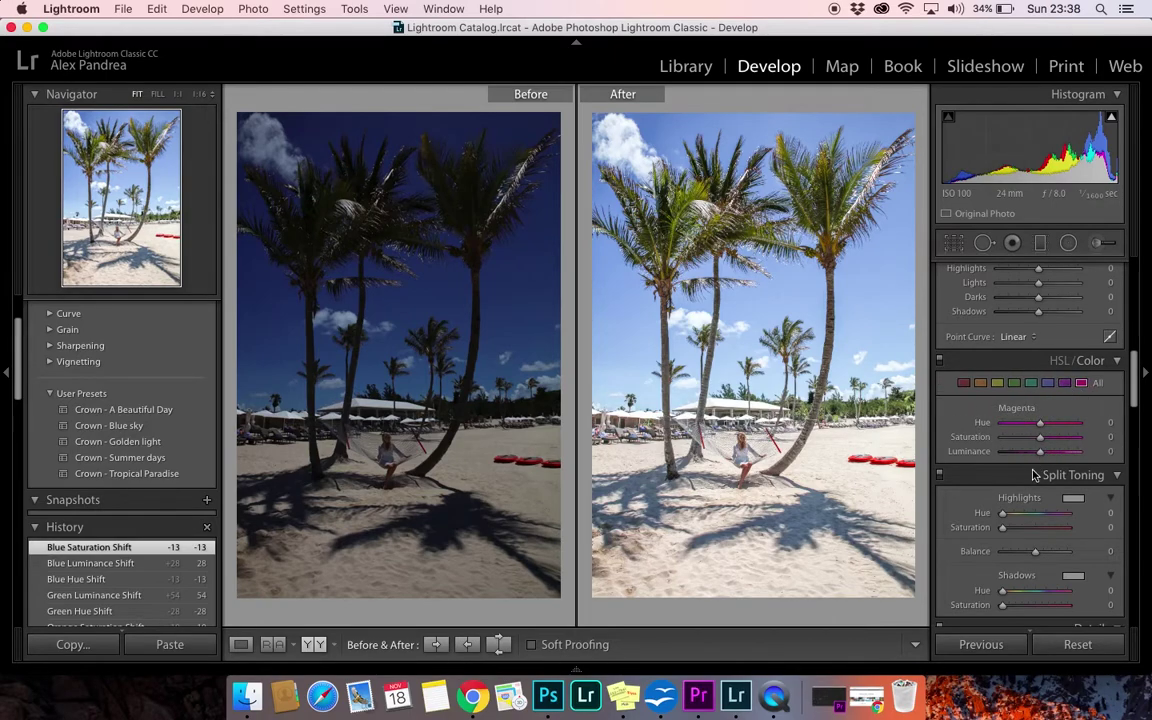
pyautogui.click(963, 383)
# - Raise the Basic panel's Blacks slider from +2 to +26
pyautogui.scroll(5, 1065, 321)
pyautogui.scroll(-4, 1065, 321)
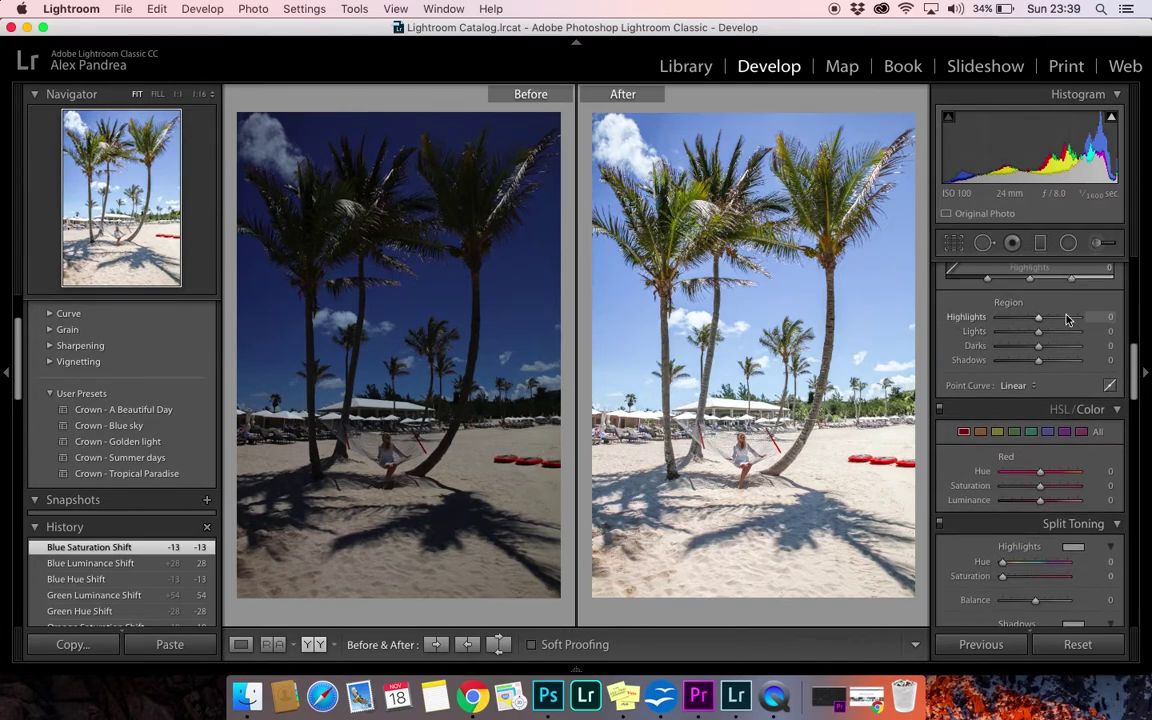
pyautogui.scroll(10, 1067, 320)
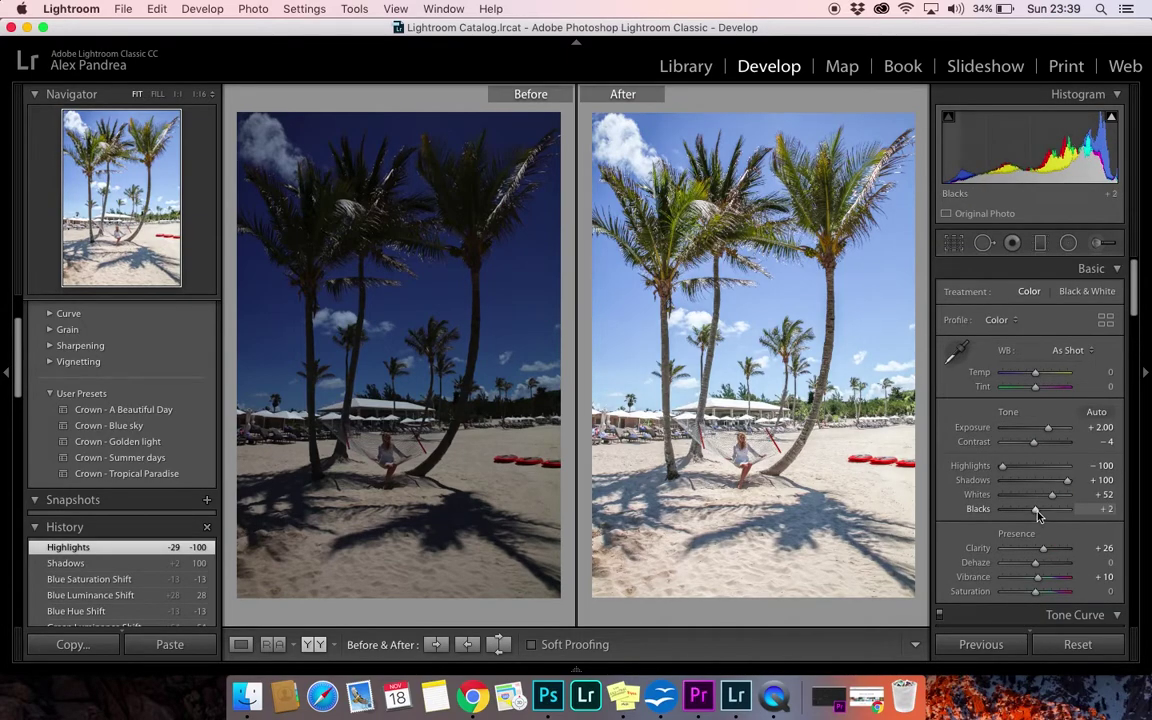
pyautogui.moveTo(1037, 512); pyautogui.dragTo(1046, 512)
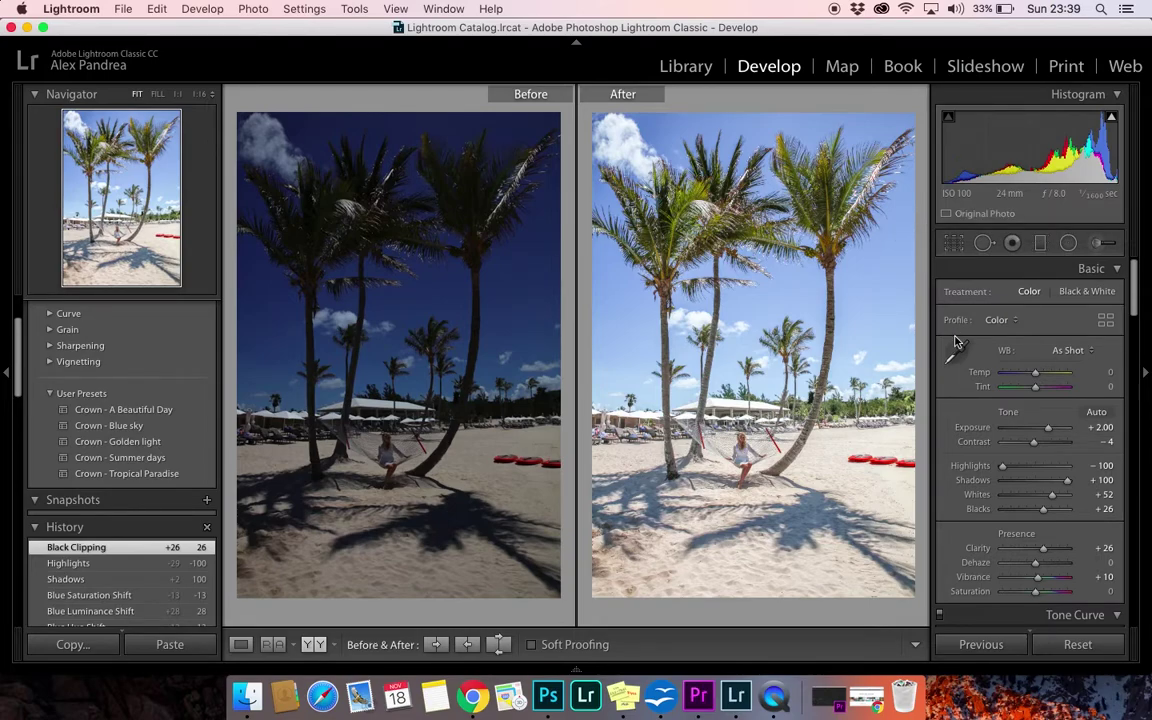
# - Crop to the 4 x 5 / 8 x 10 aspect, reframe the photo, and view before/after side by side
pyautogui.click(954, 246)
pyautogui.click(954, 246)
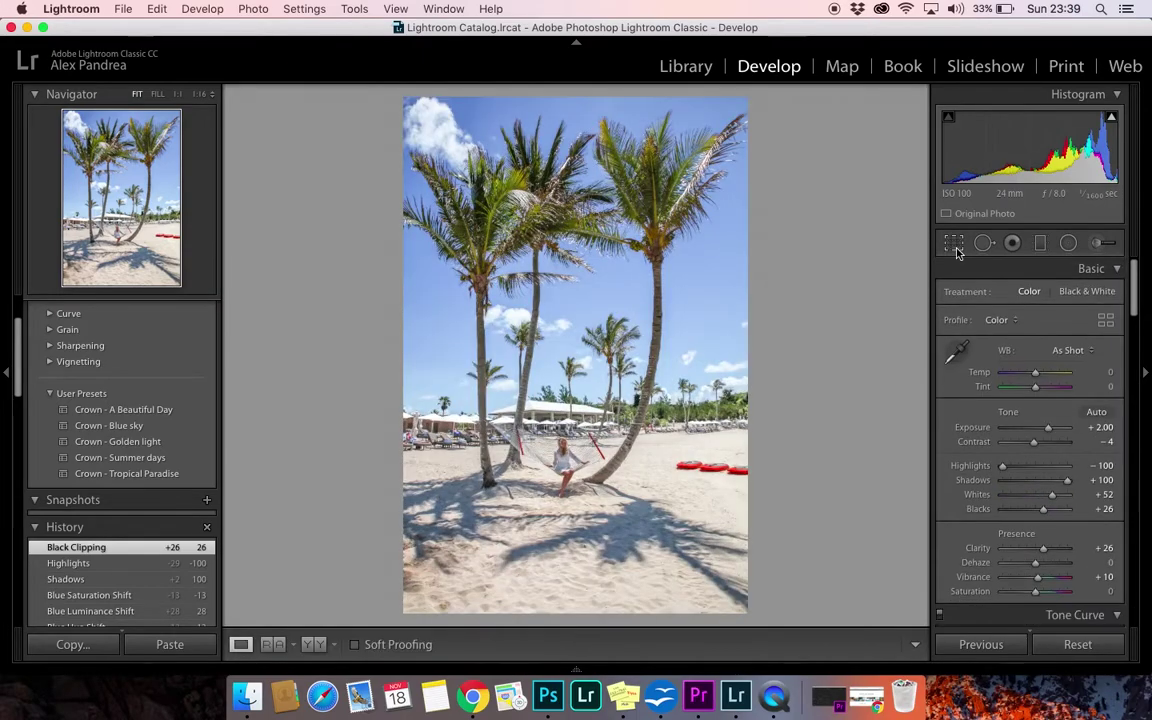
pyautogui.click(954, 246)
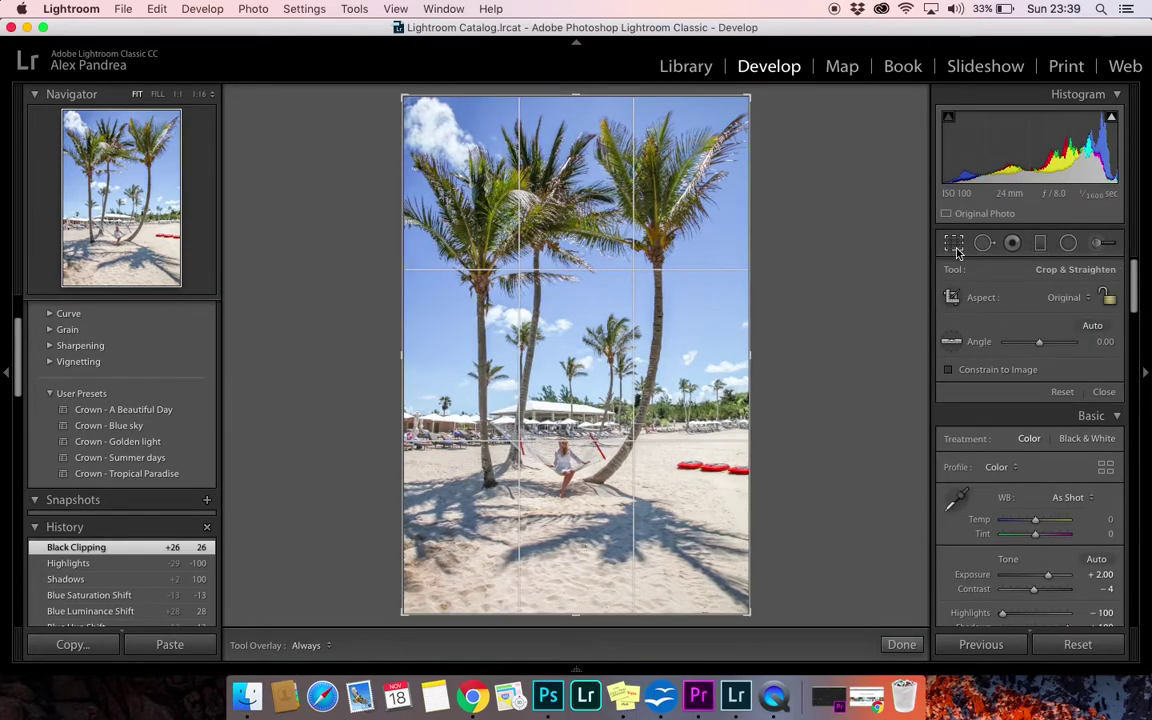
pyautogui.click(1066, 301)
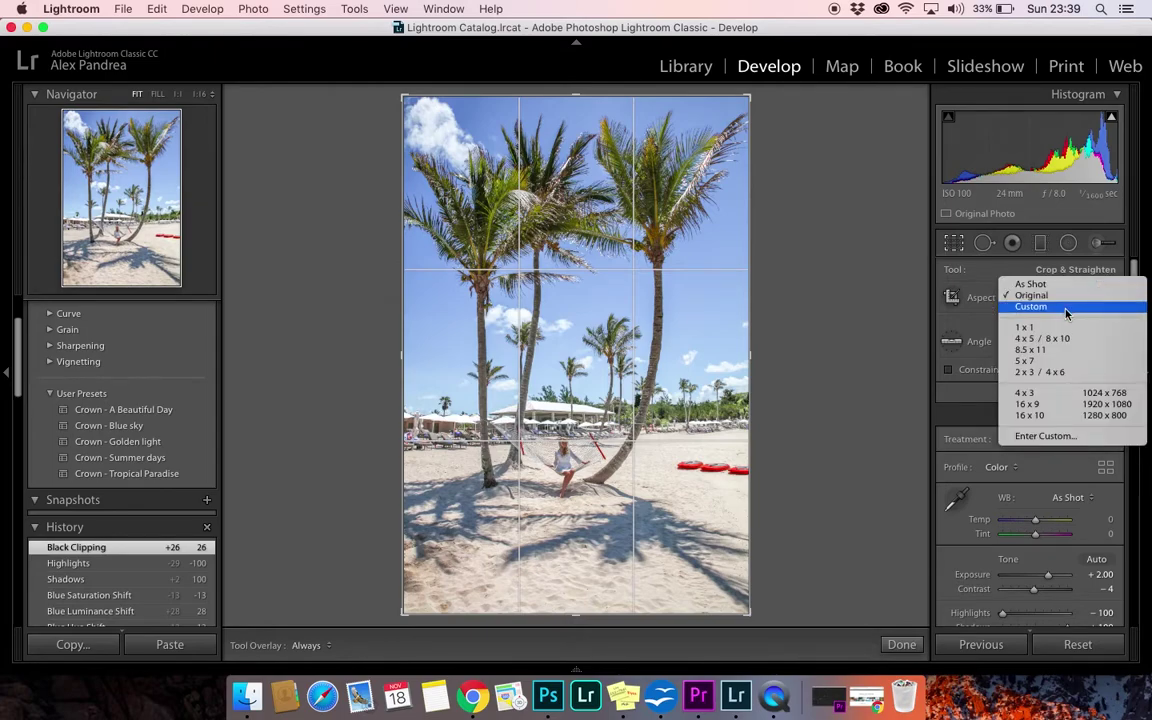
pyautogui.click(1063, 340)
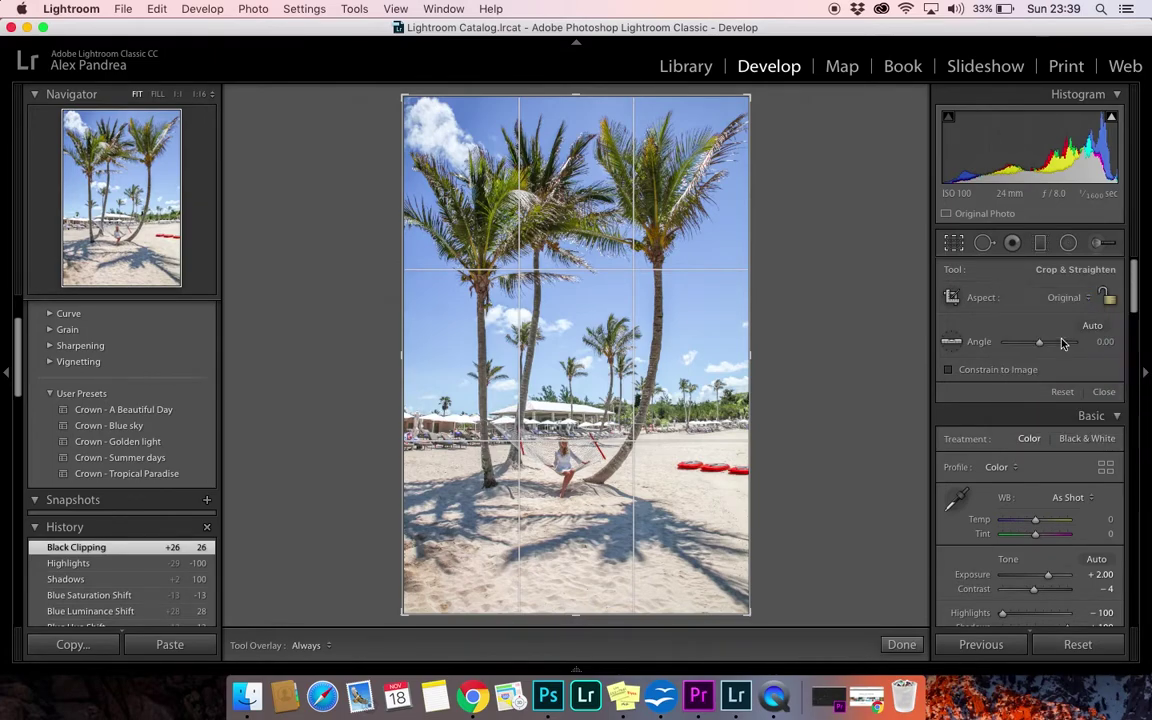
pyautogui.moveTo(620, 296); pyautogui.dragTo(607, 334)
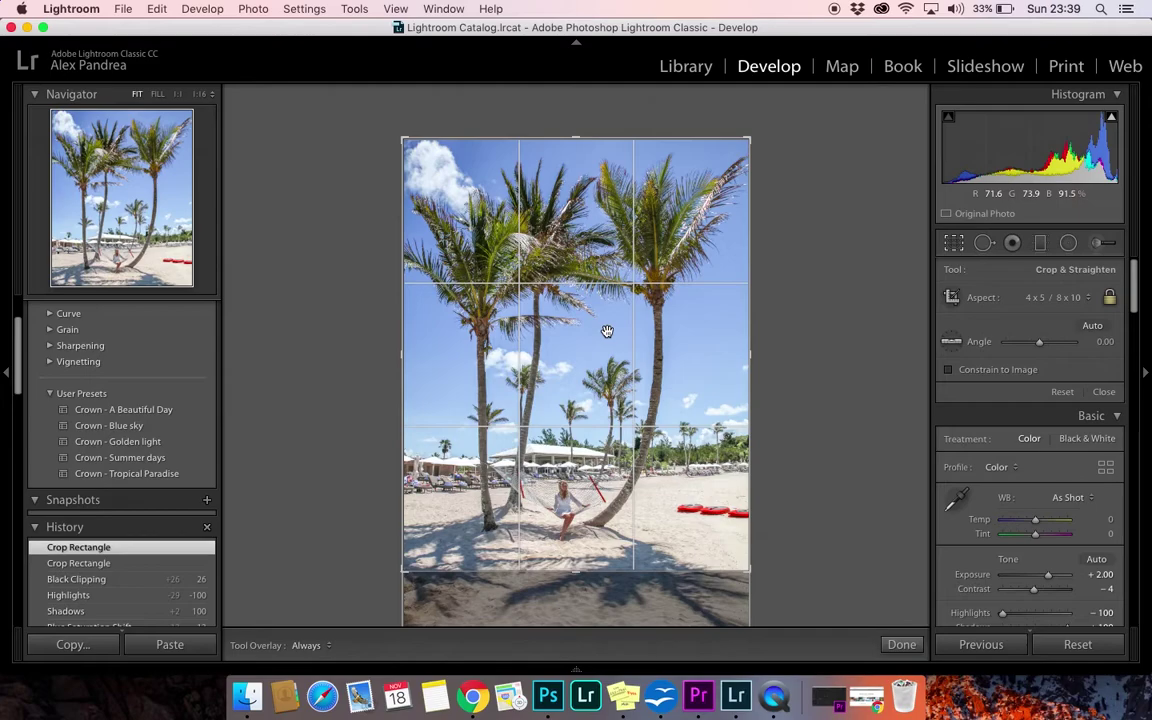
pyautogui.press('Return')
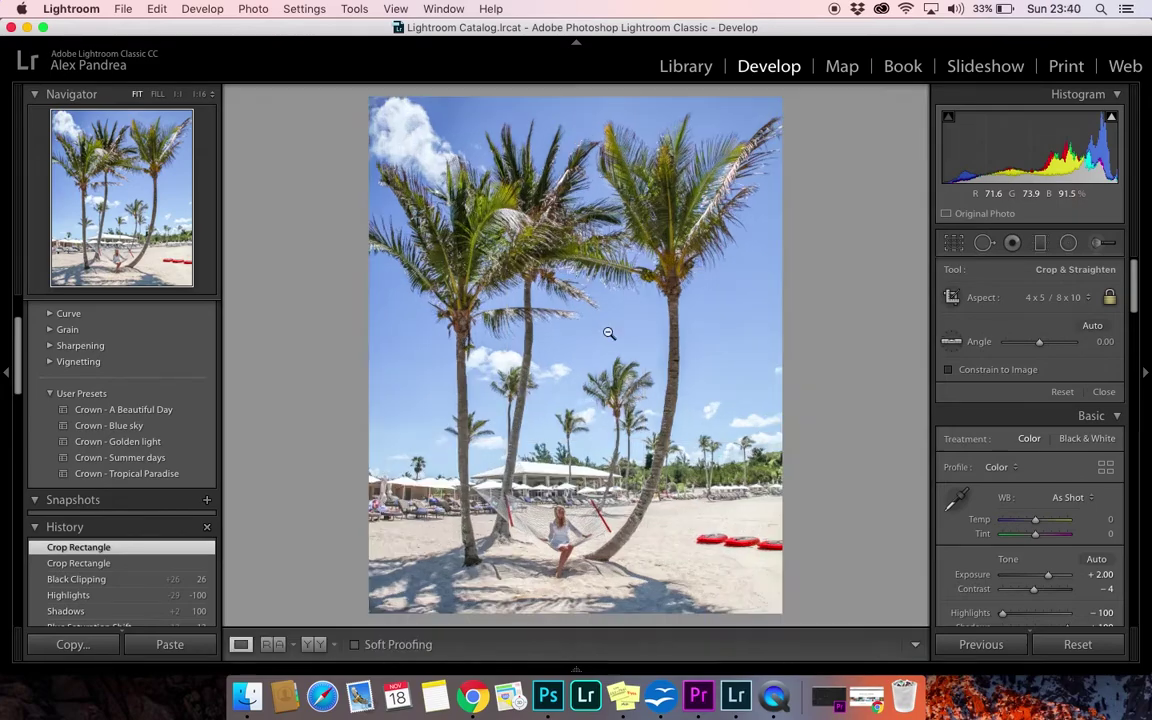
pyautogui.click(312, 644)
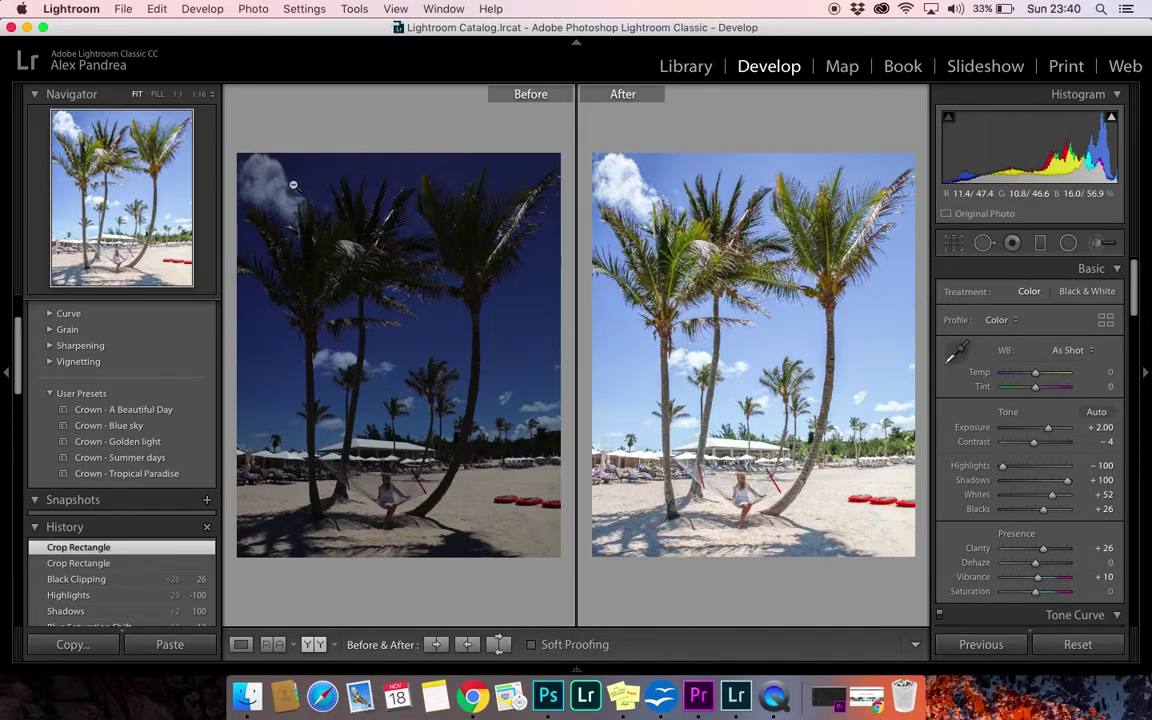
# - Export the edited photo to the Desktop as 0U4A1892.jpg using File > Export
pyautogui.click(121, 9)
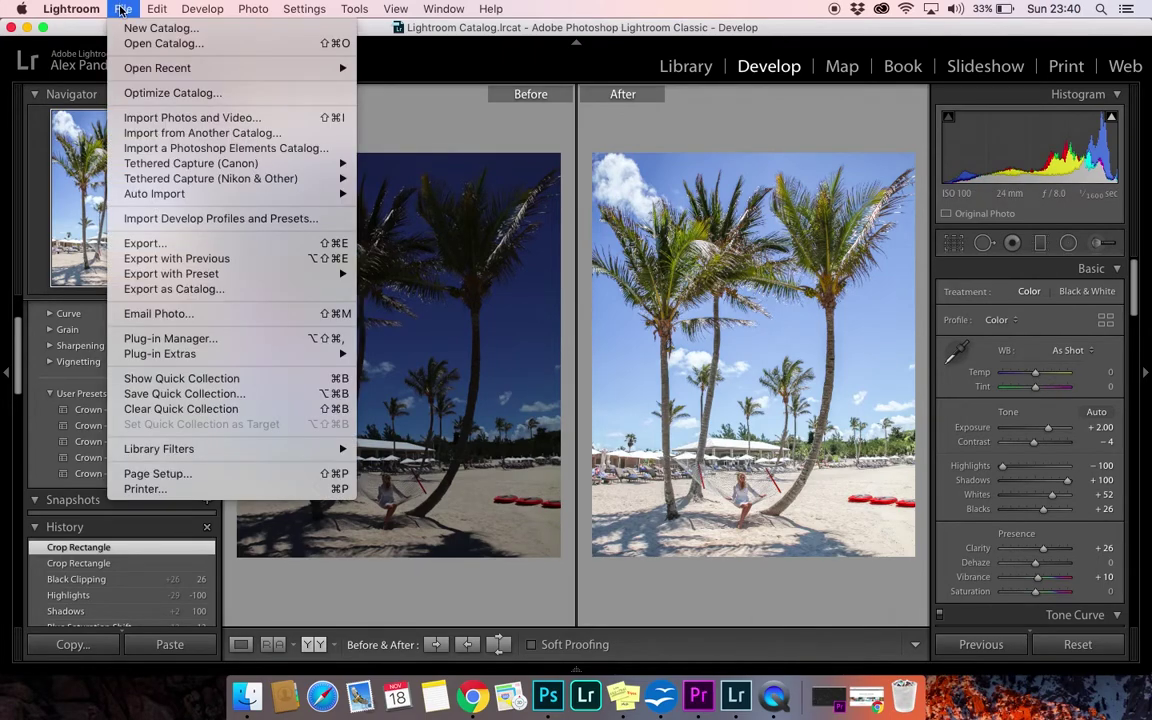
pyautogui.click(170, 243)
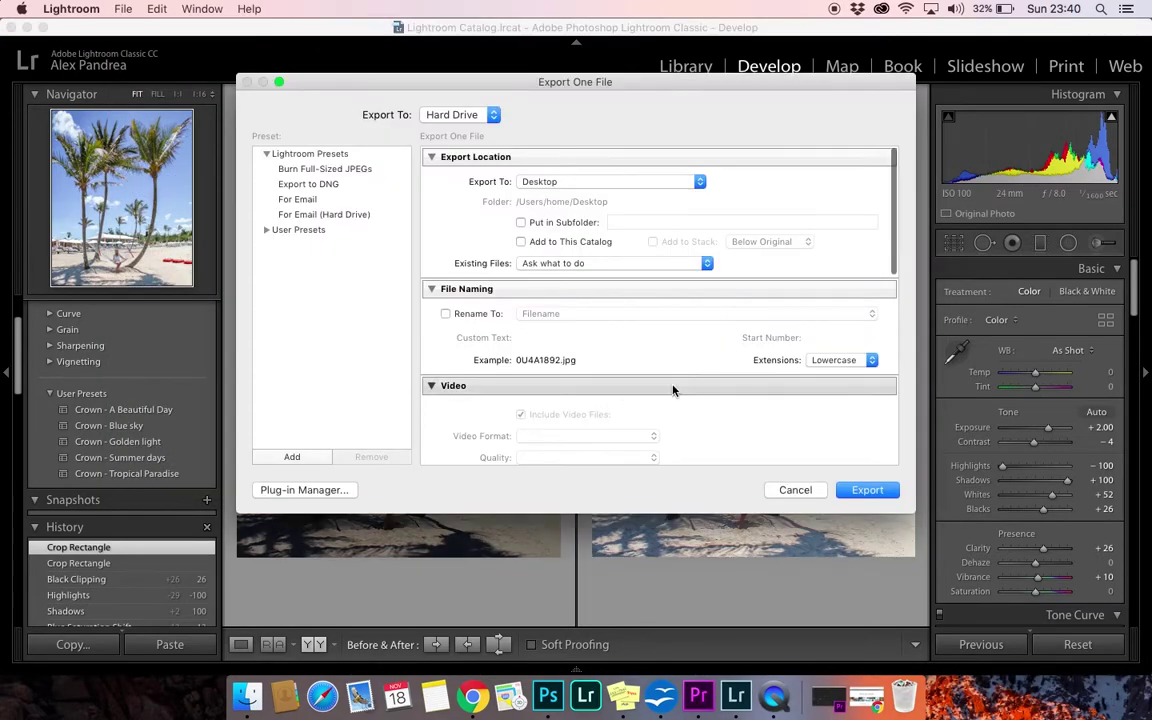
pyautogui.scroll(-5, 605, 345)
pyautogui.scroll(5, 558, 240)
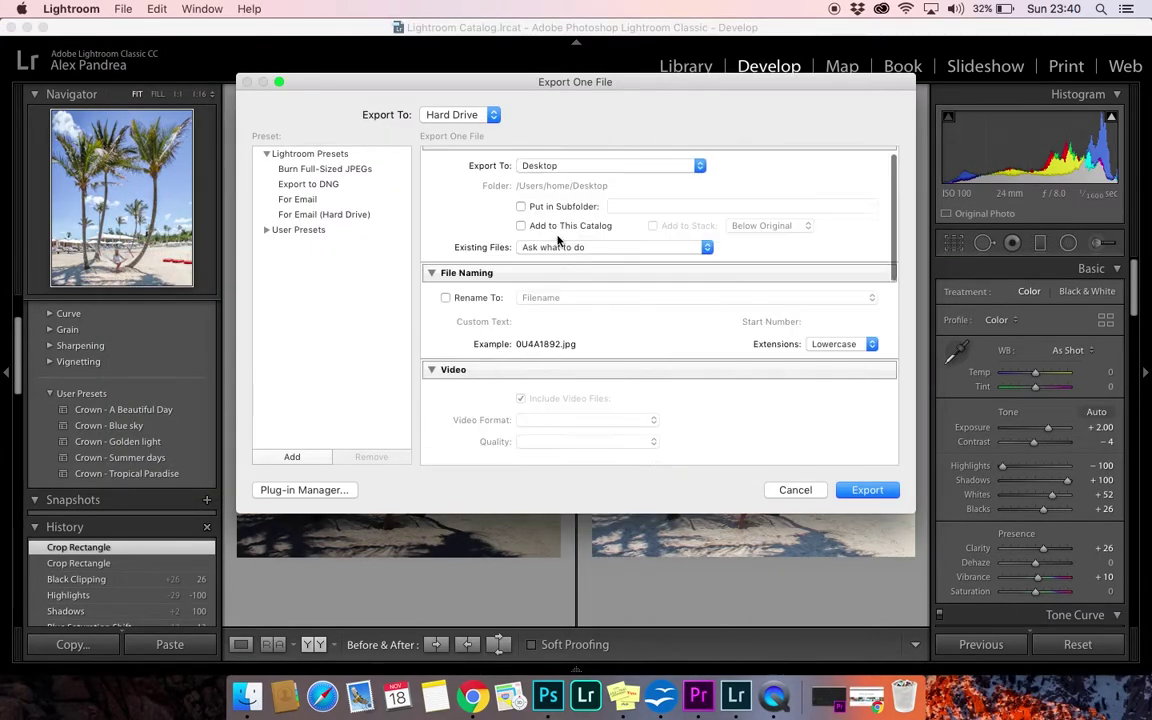
pyautogui.scroll(1, 558, 240)
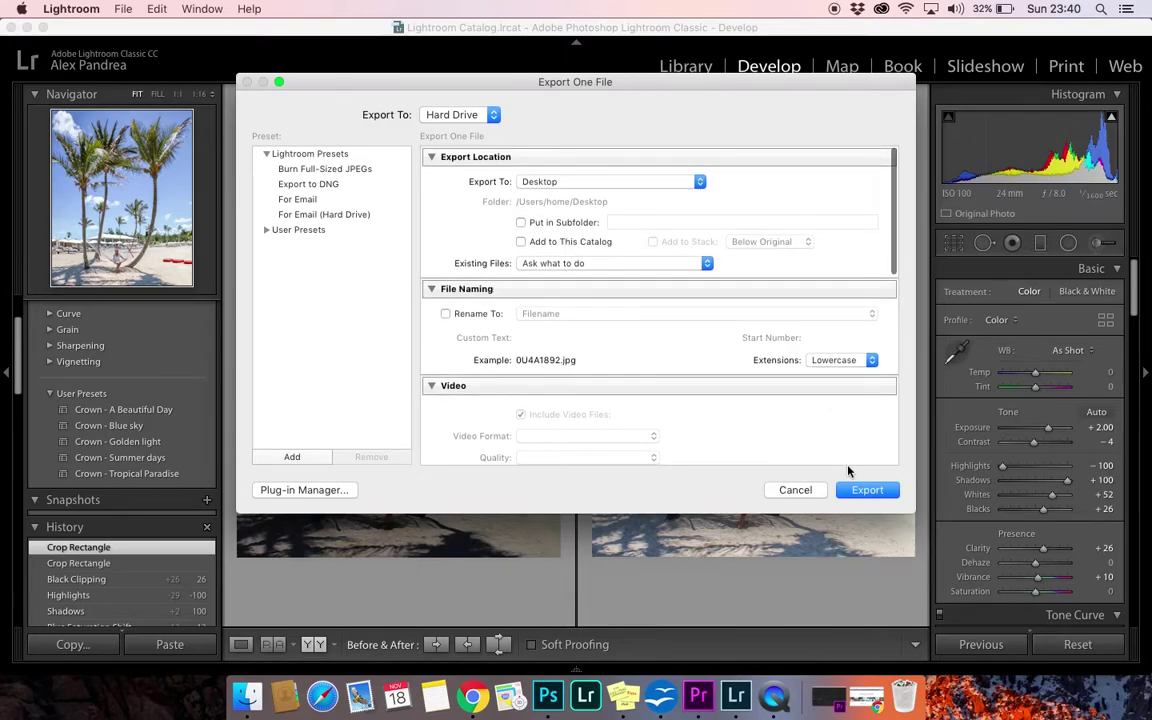
pyautogui.click(866, 490)
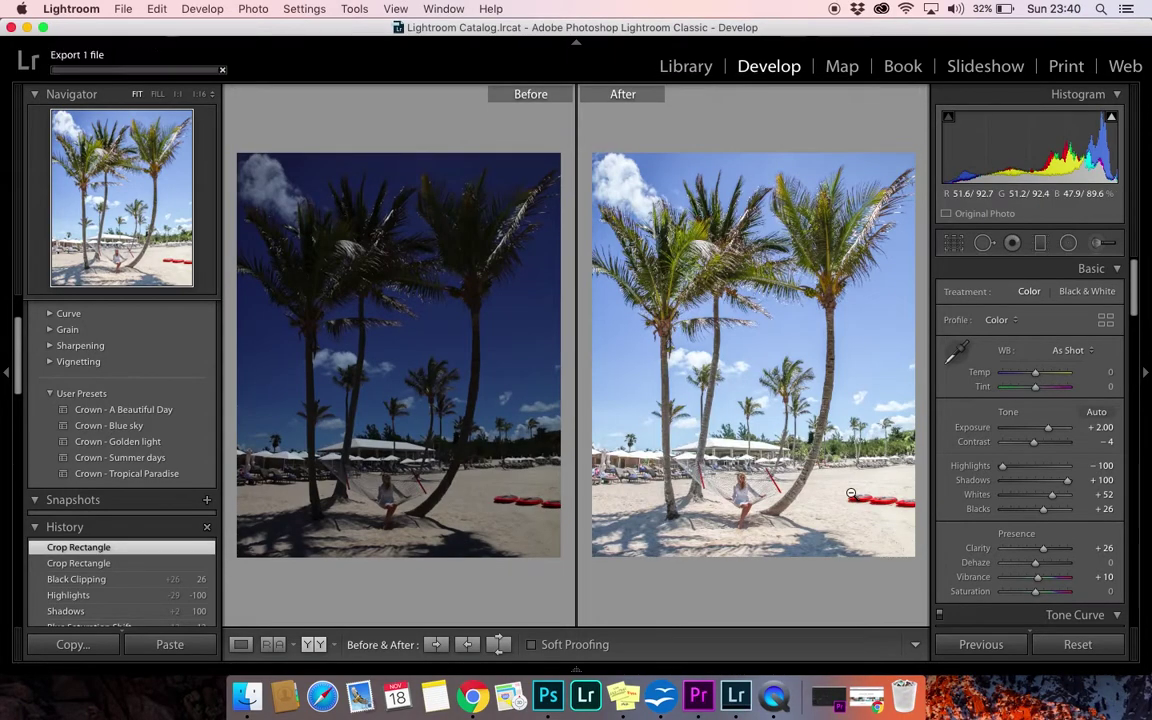